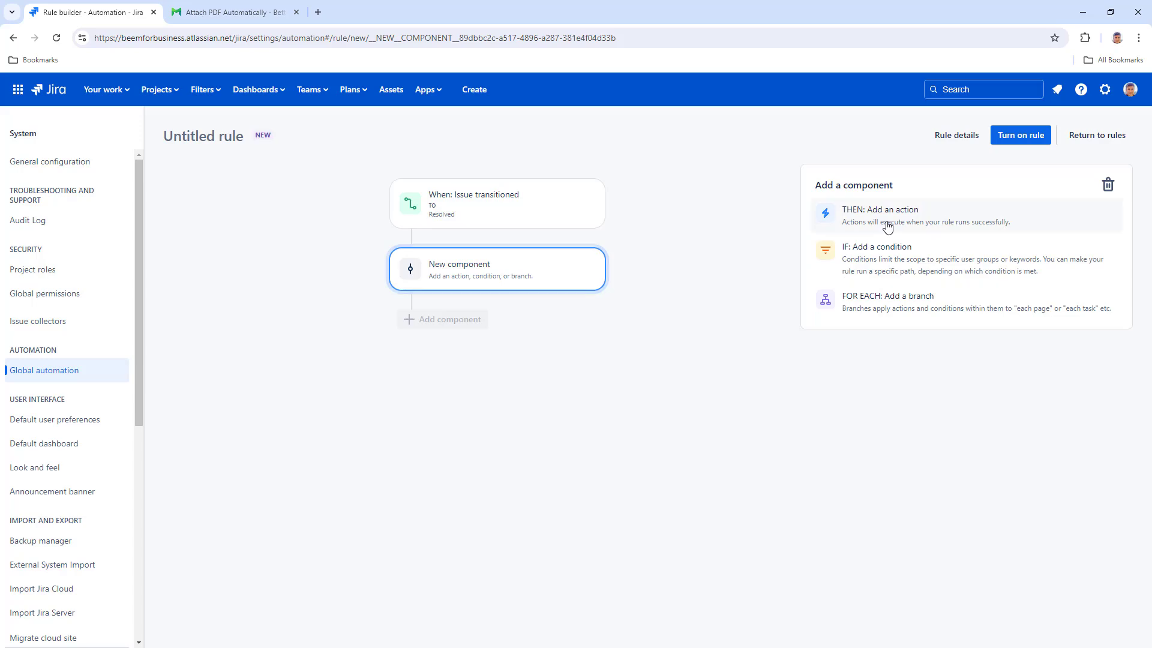
- Add a Send web request action after the Resolved transition trigger, searching for it with 'we'
click(886, 225)
text(we)
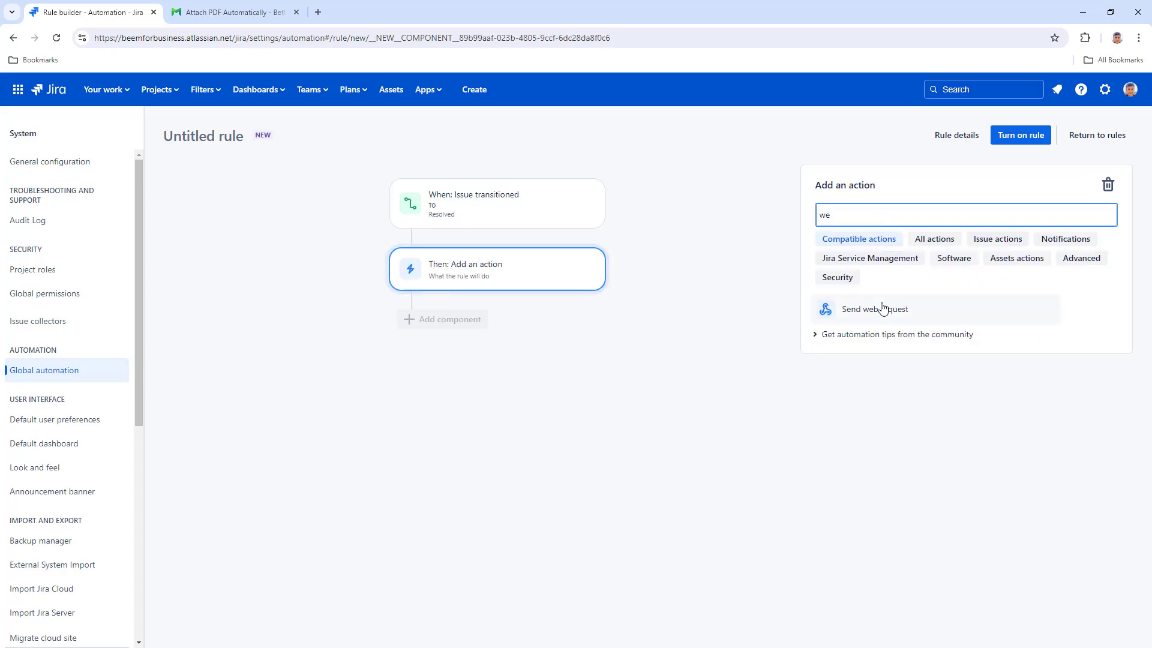
click(881, 308)
click(267, 12)
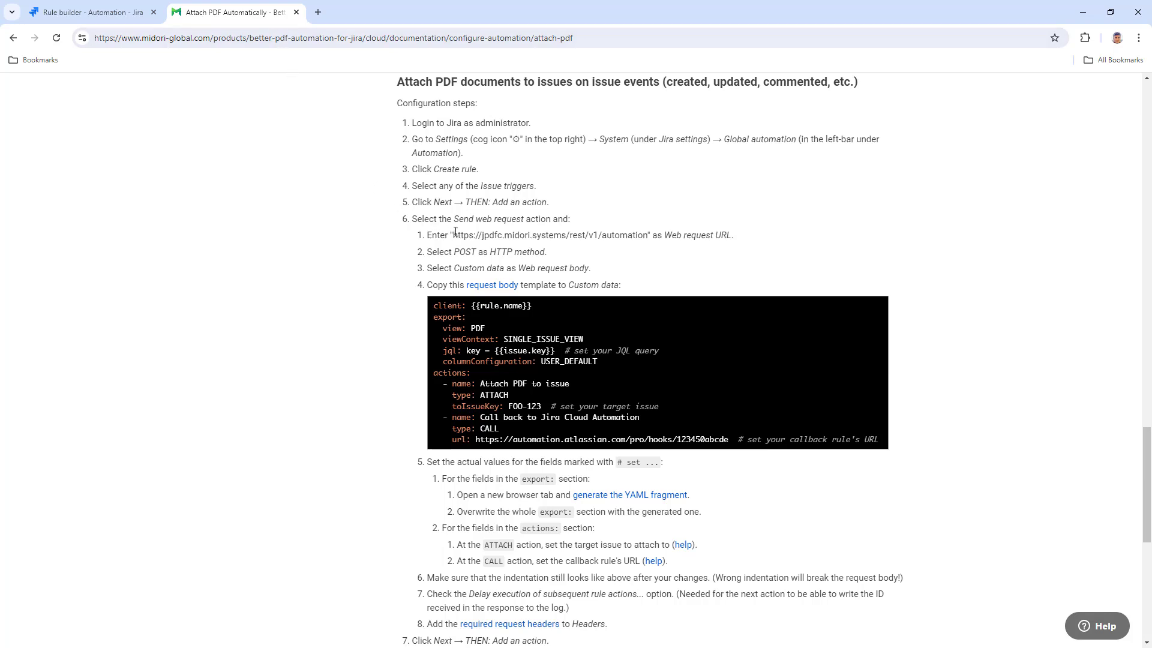
drag(456, 232, 647, 236)
right_click(646, 236)
click(661, 252)
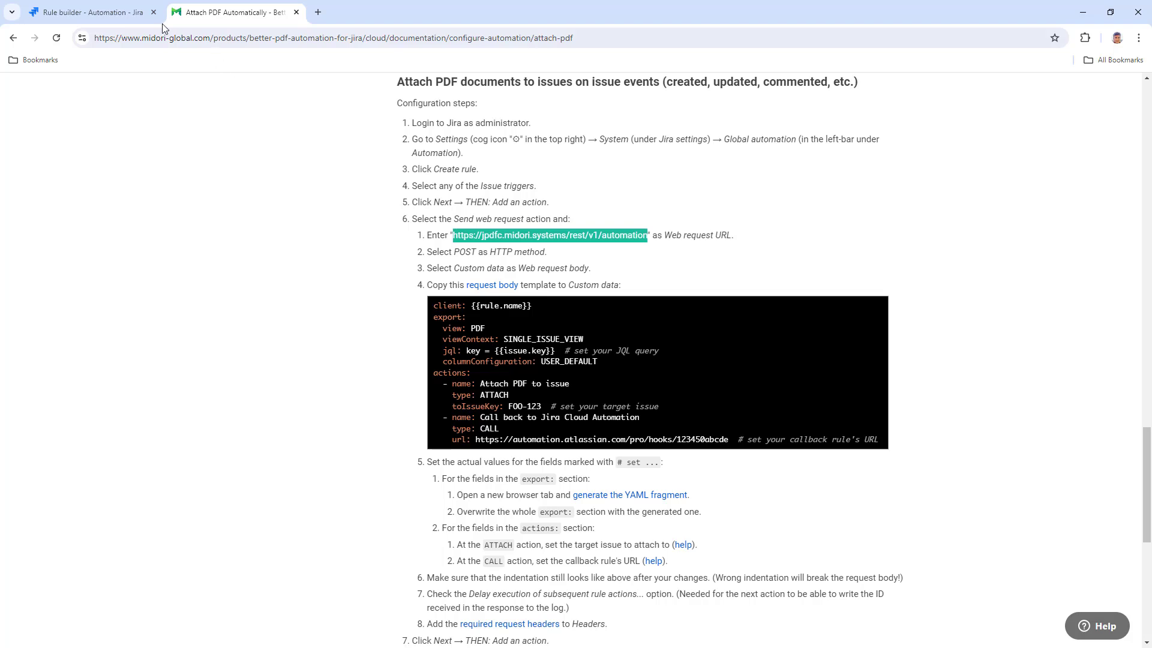
click(144, 13)
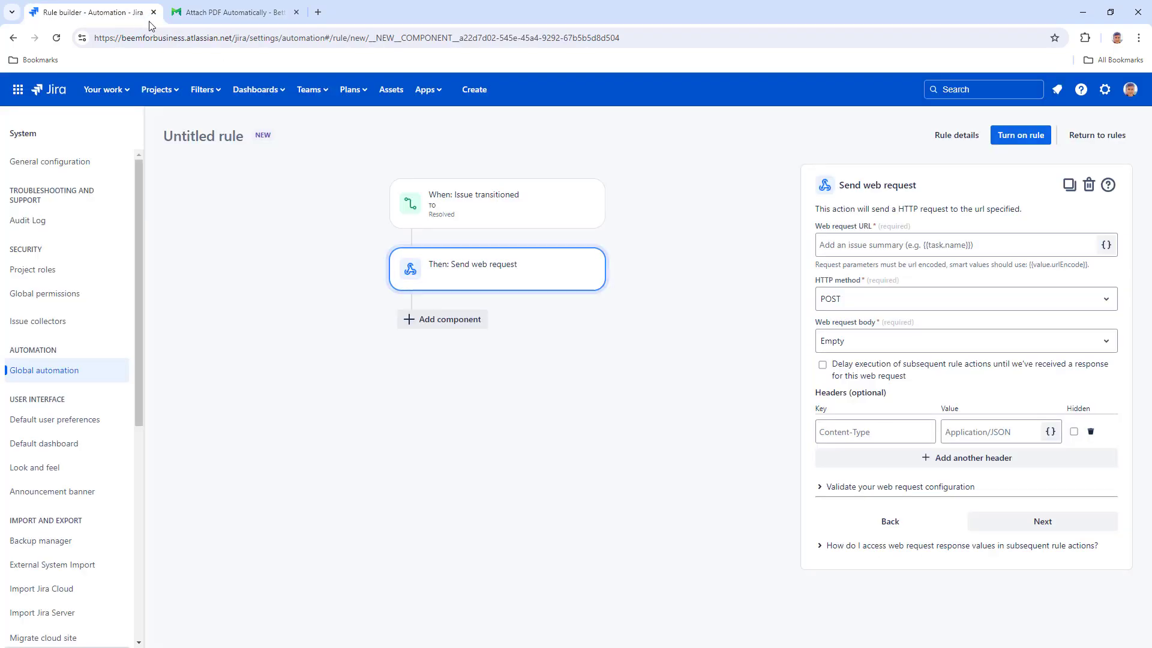
right_click(829, 244)
click(866, 362)
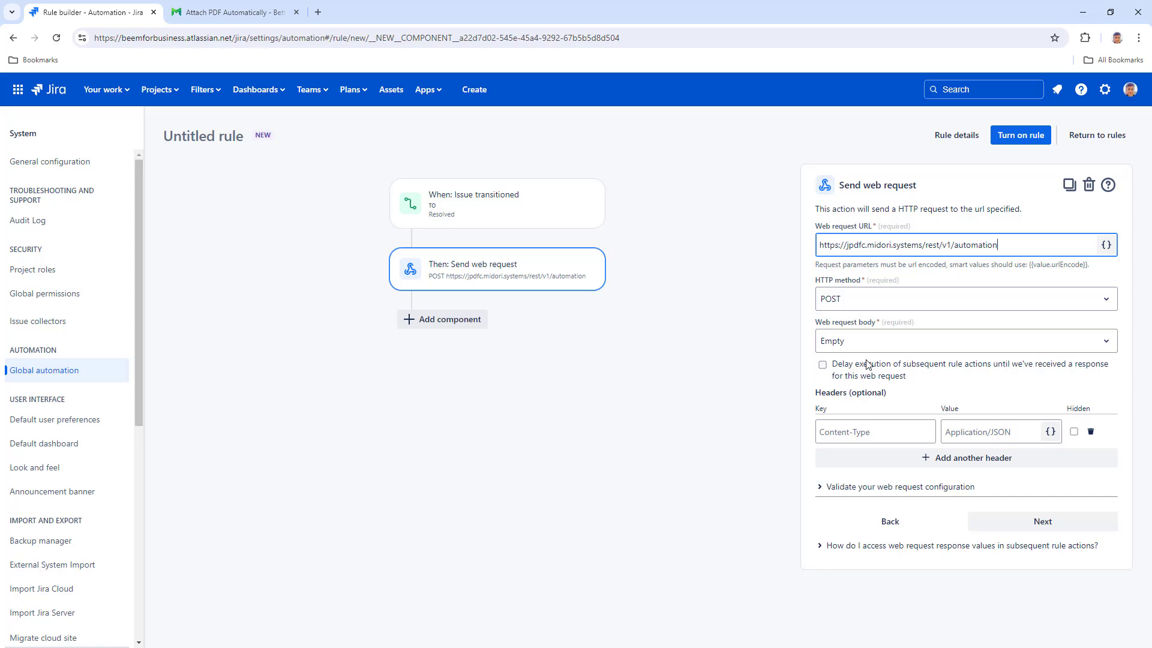
- Set the request body to Custom data and copy the documentation's YAML template
click(869, 345)
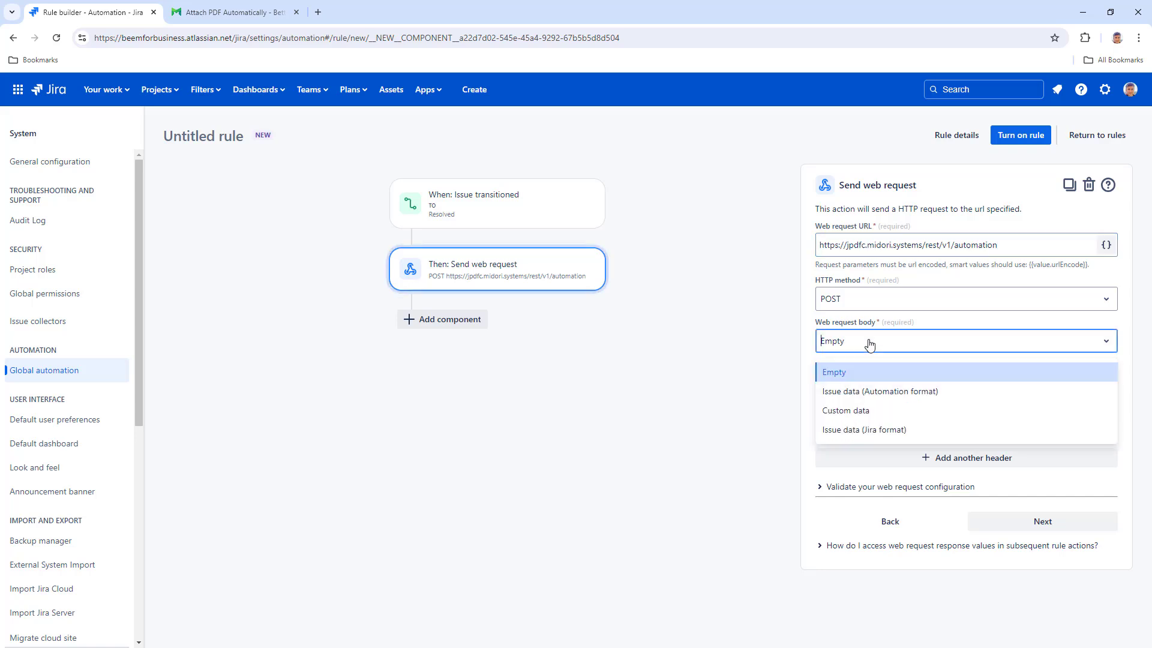
click(859, 410)
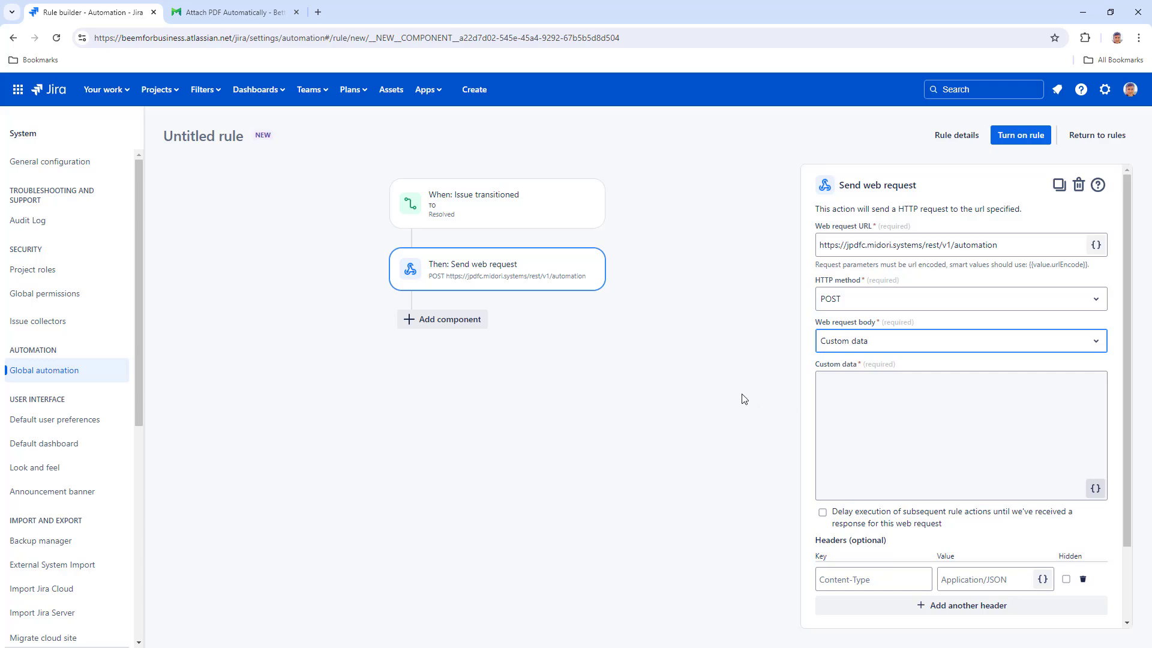
click(236, 15)
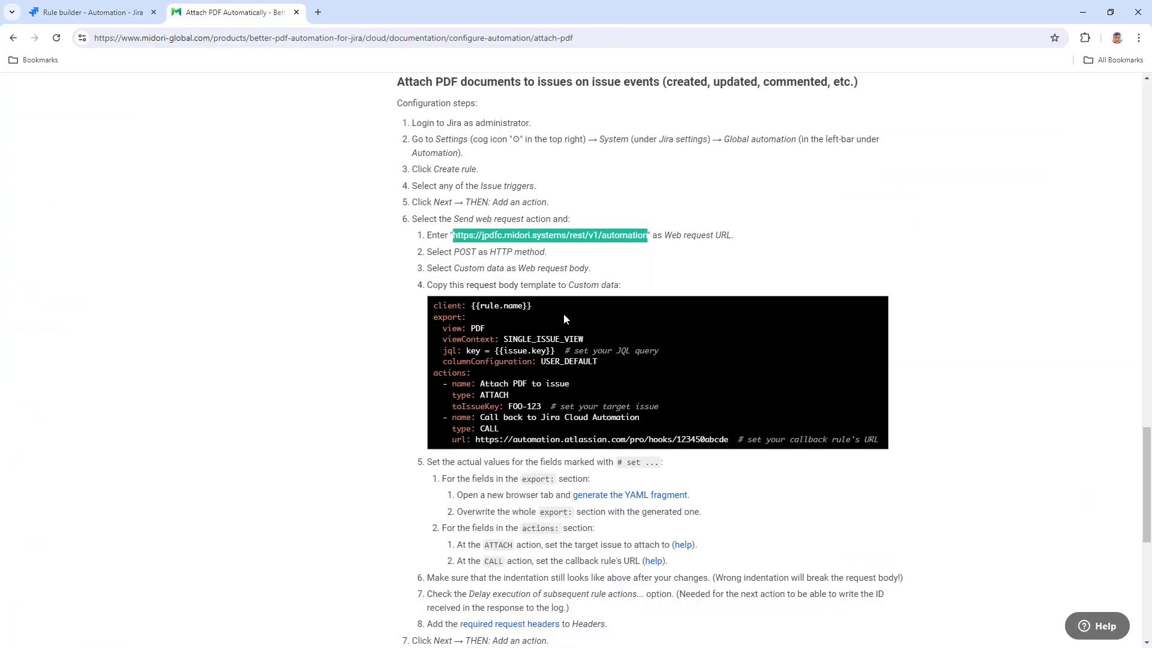
click(878, 306)
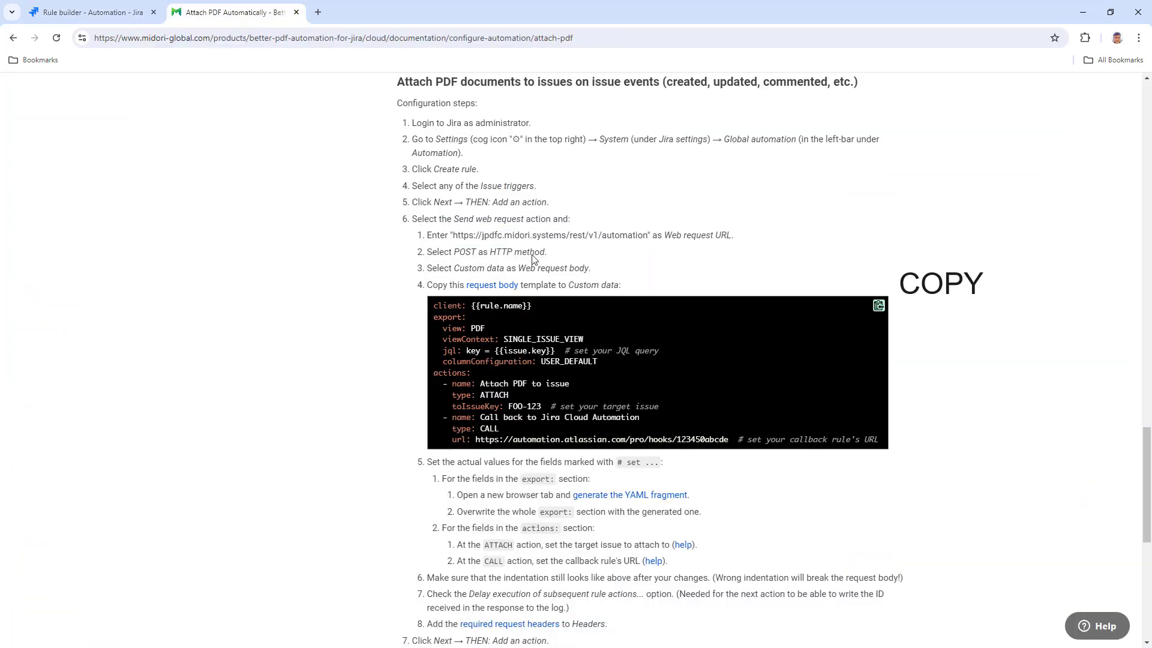
click(130, 18)
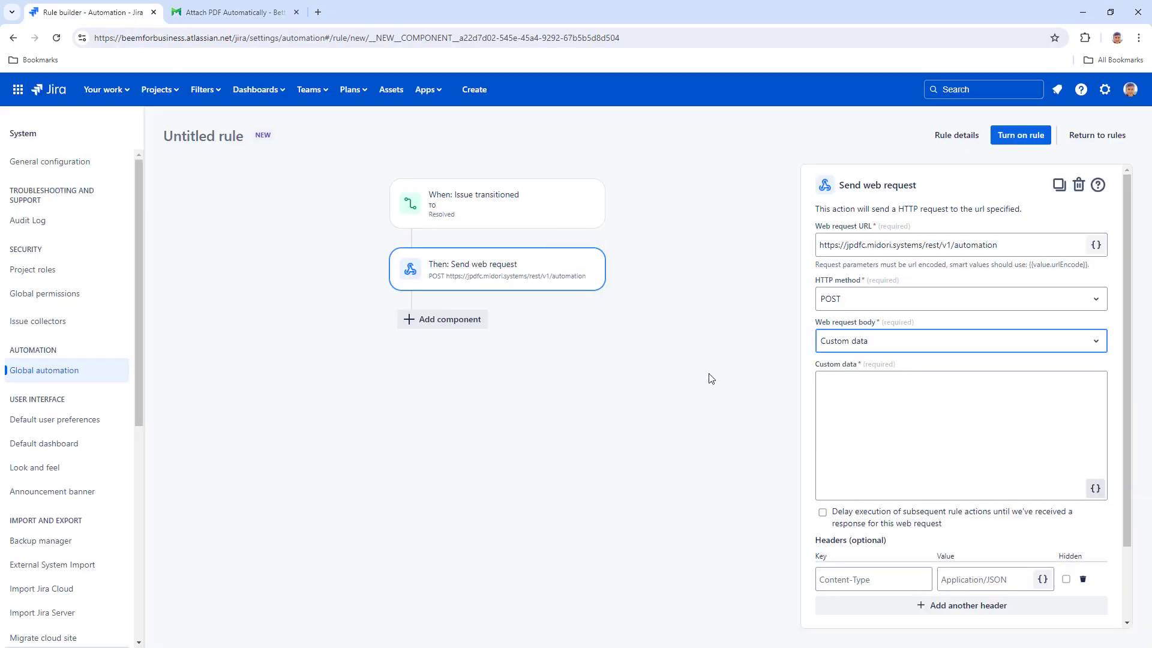
right_click(882, 396)
- Paste the YAML template, replace its callback URL with the incoming webhook URL, and enable Delay execution of subsequent rule actions
click(899, 258)
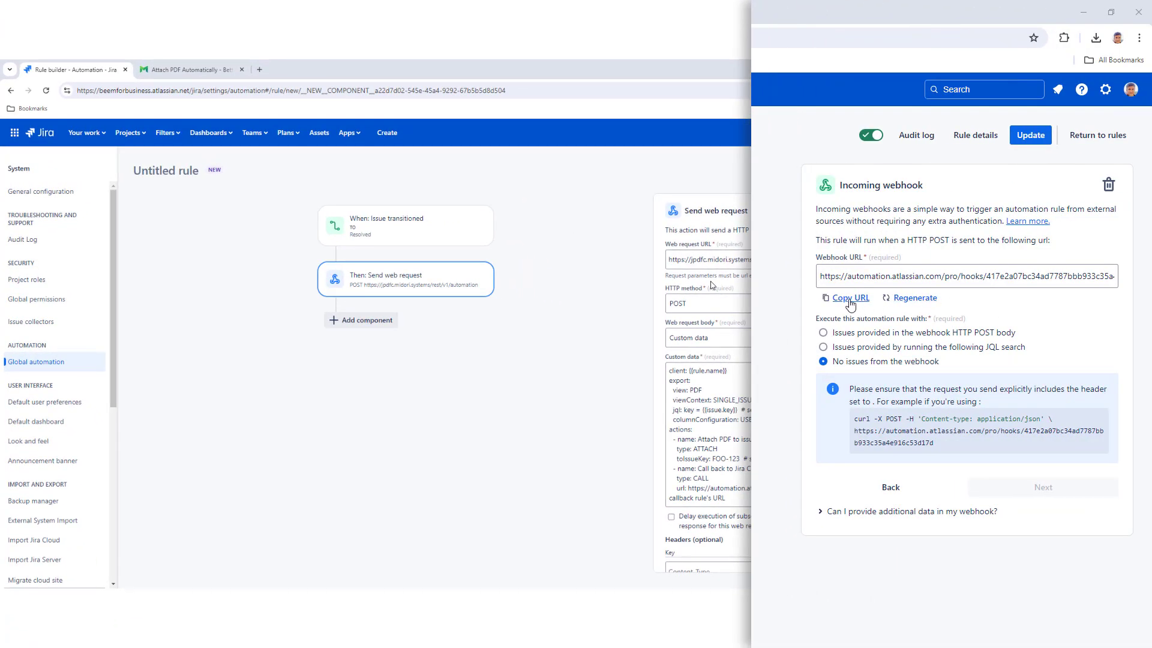
click(851, 298)
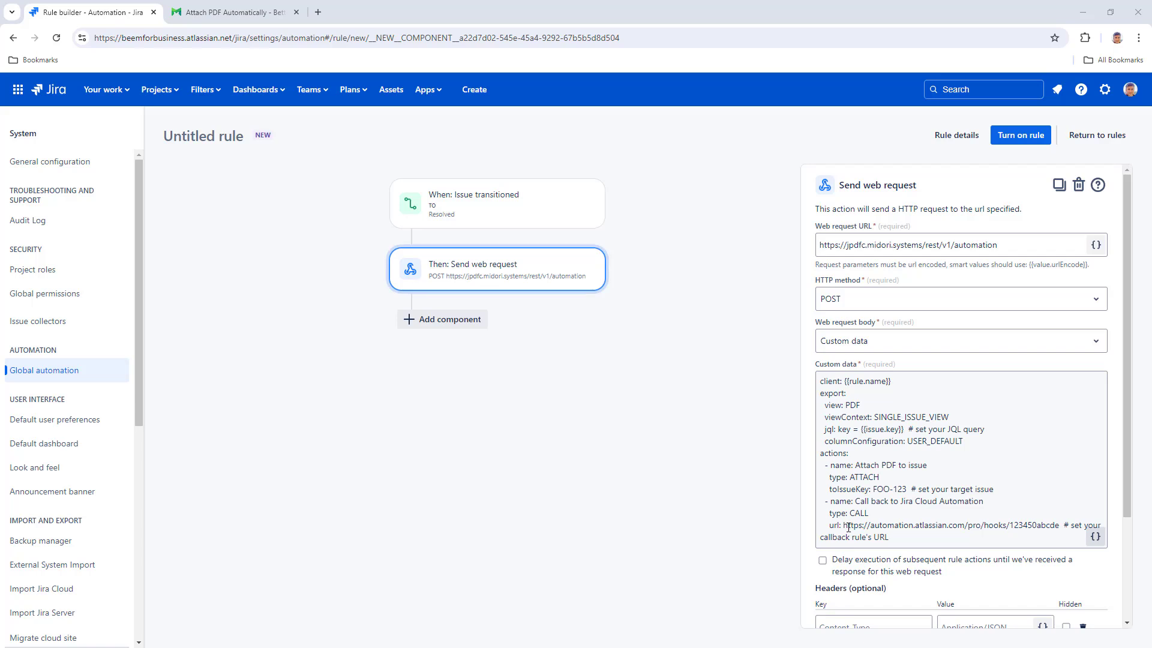
drag(848, 527, 891, 538)
right_click(880, 536)
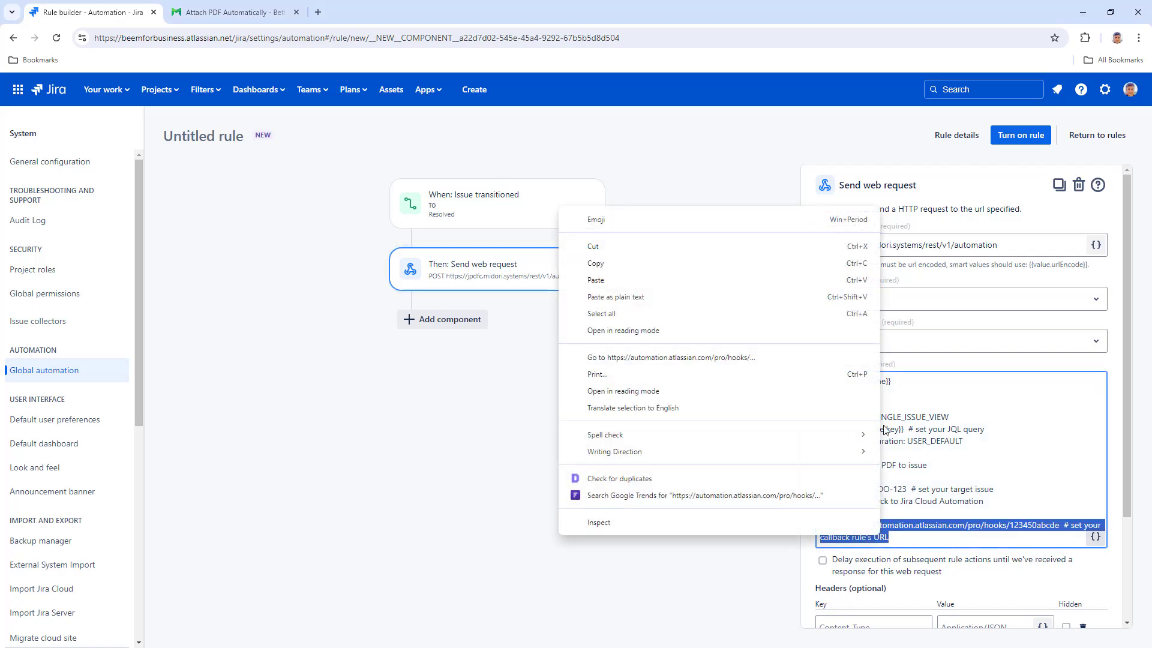
click(791, 291)
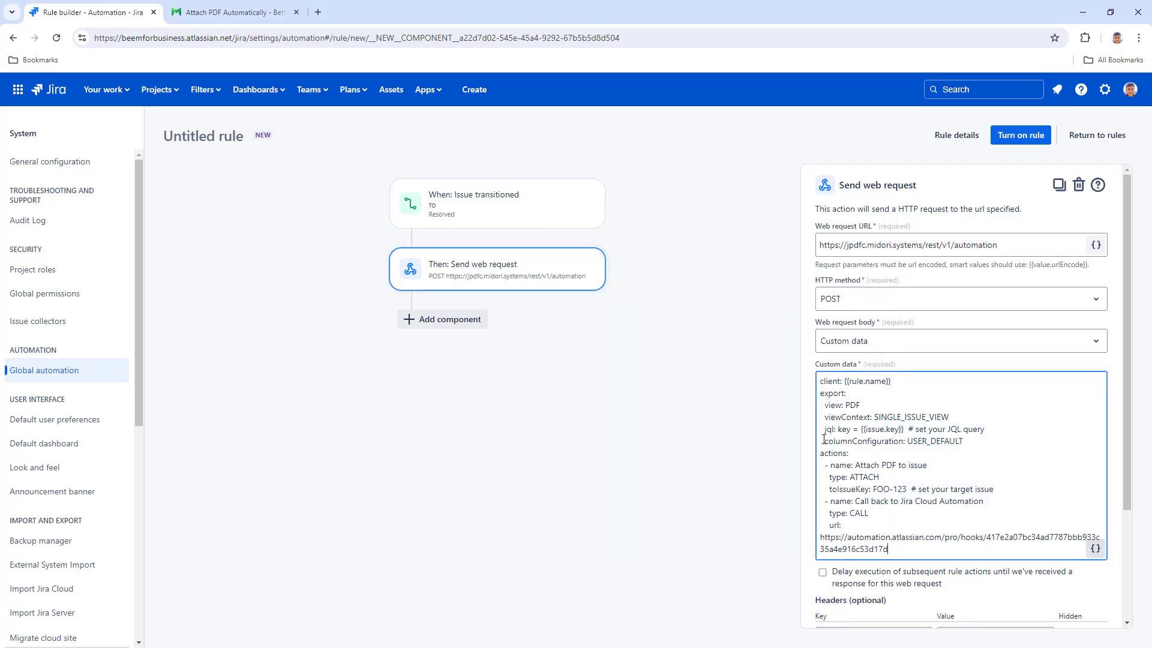
click(823, 573)
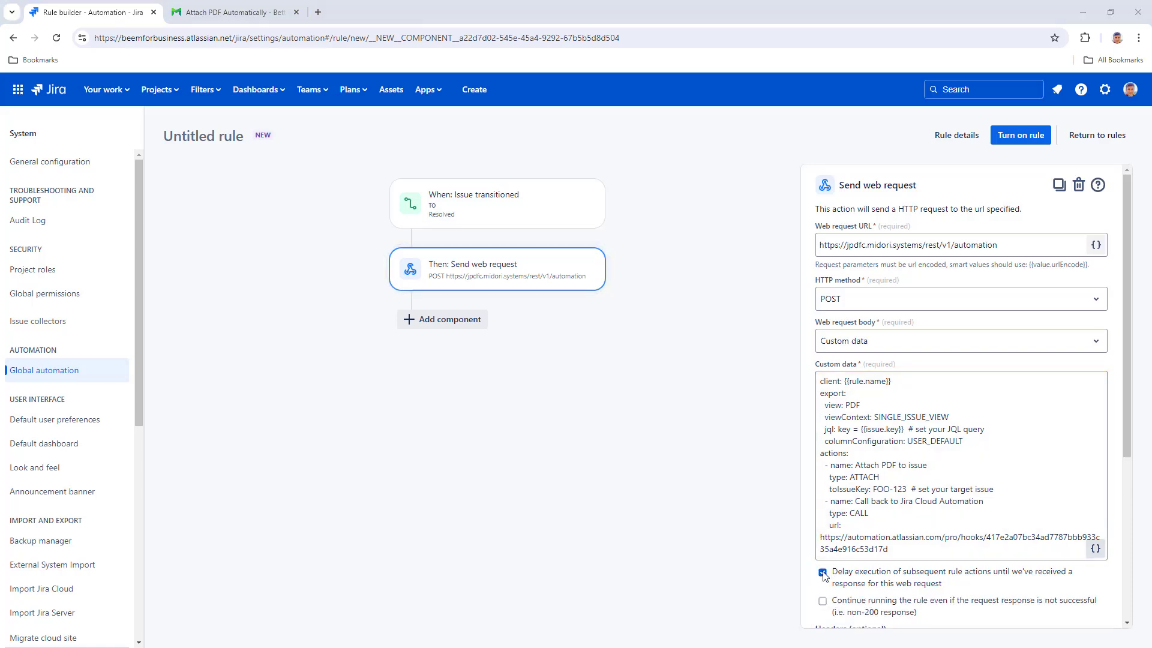
drag(1123, 441, 1120, 598)
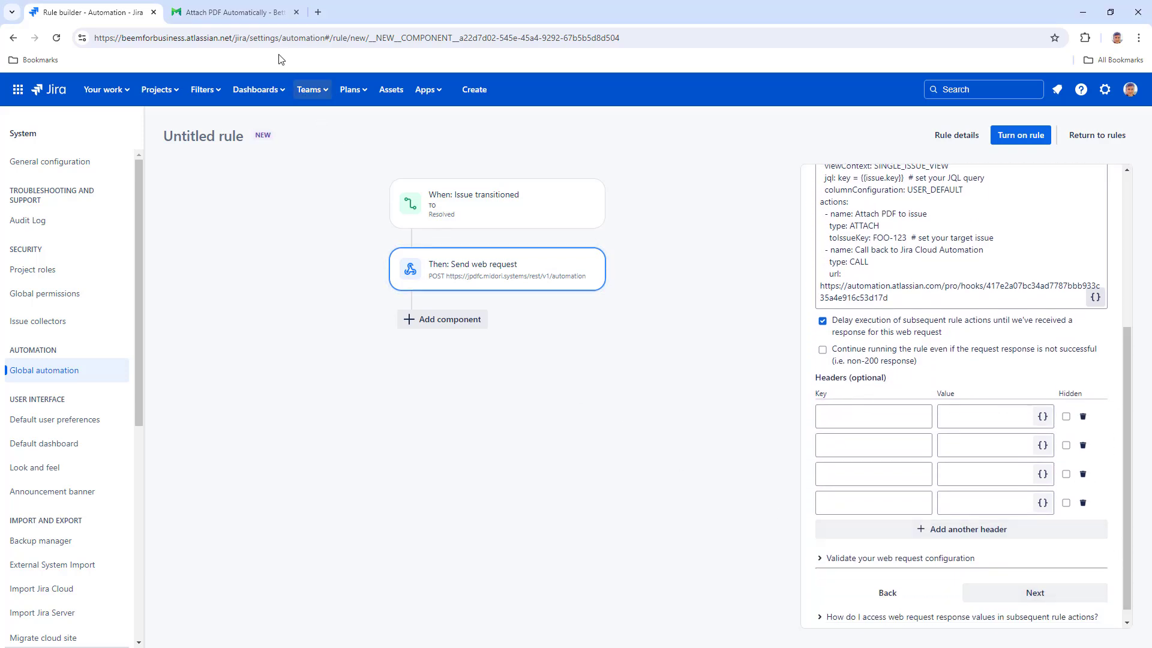
- Add the Content-Type application/x-yaml and X-Midori-Base-Url headers, plus X-Midori-User-Email with the user's e-mail
click(234, 12)
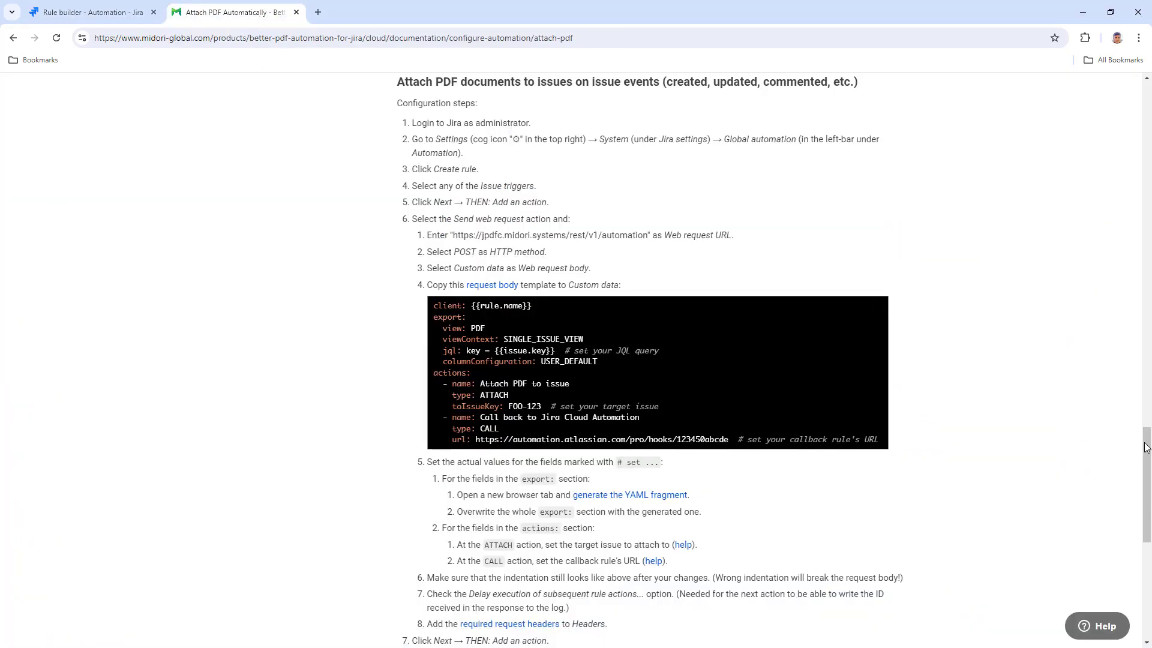
scroll(1146, 447, down, 5)
click(524, 366)
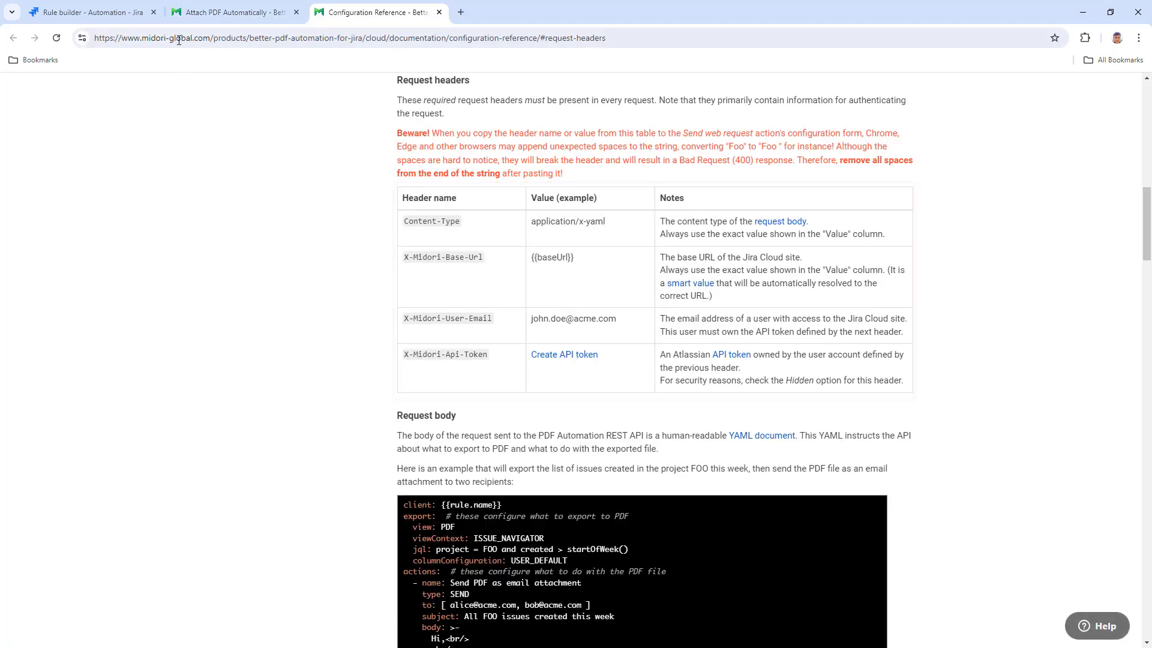
click(118, 13)
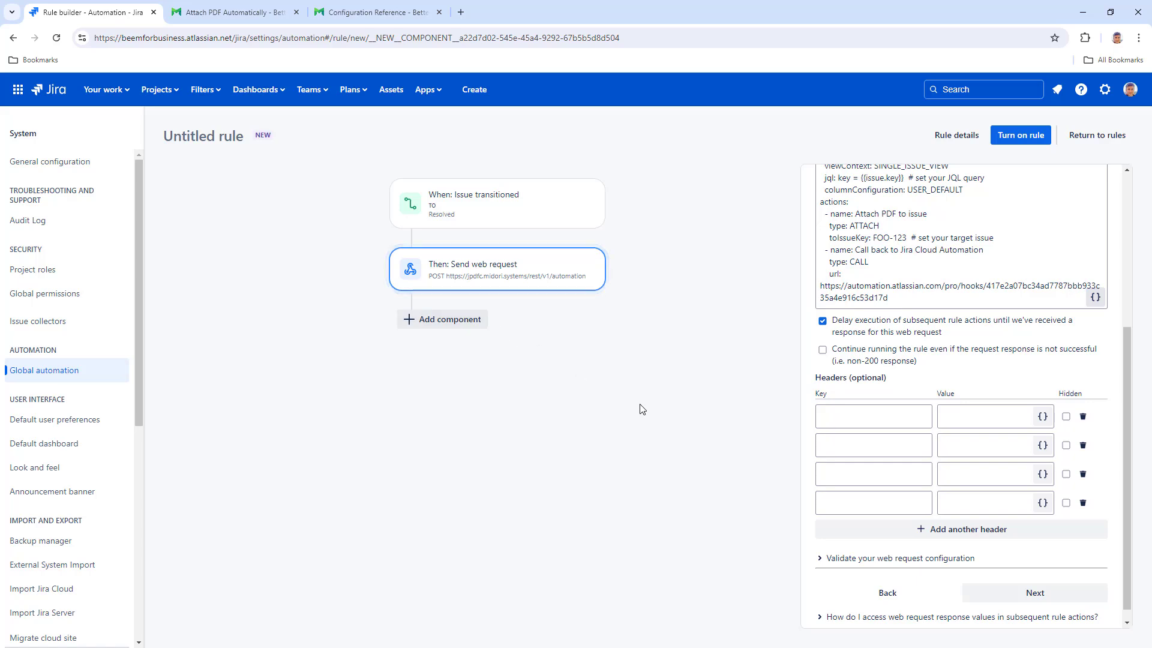
text(plication/x-)
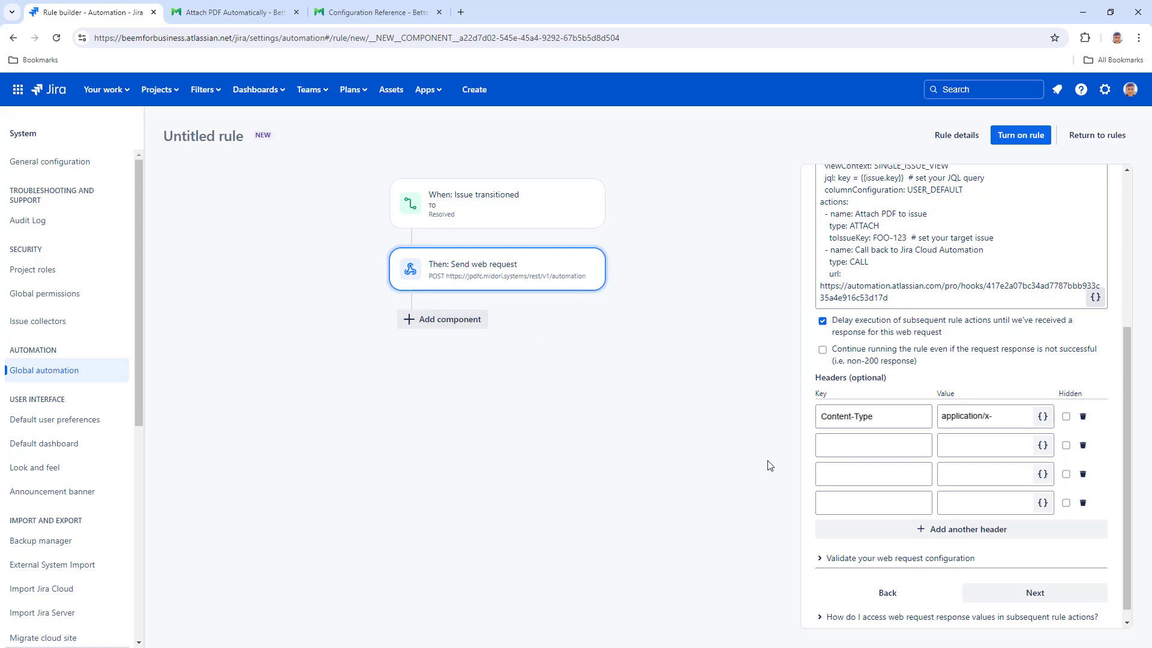
text(X-Midori-Base-Url)
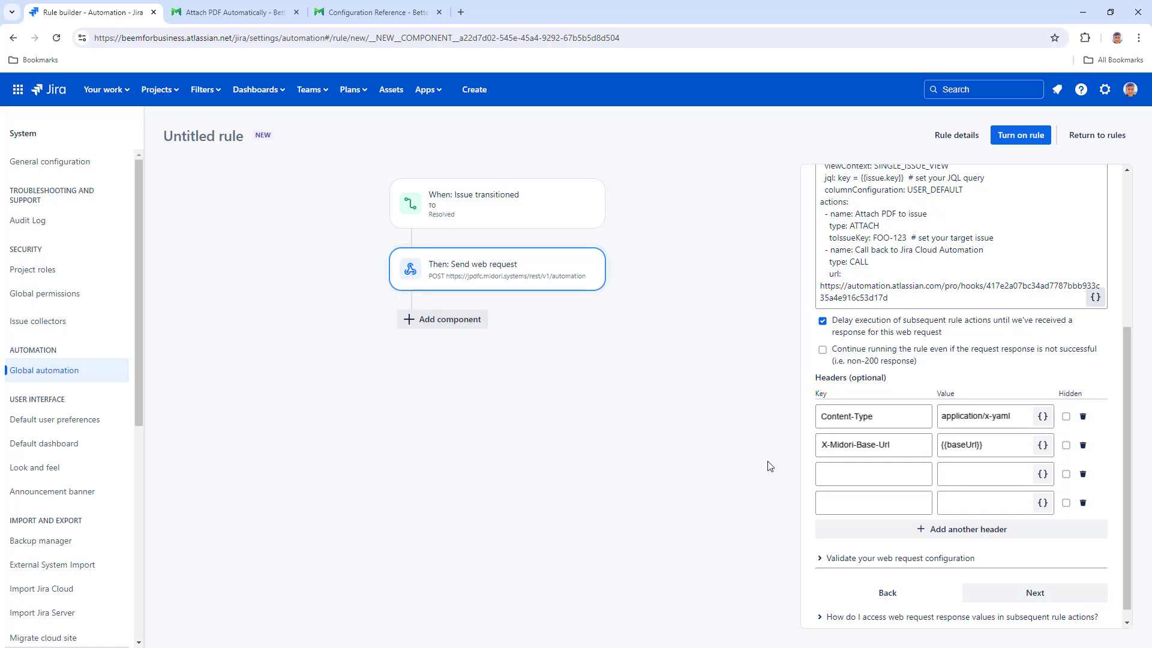
text(X-Midori-User-Emailjohn.doe@acme.com)
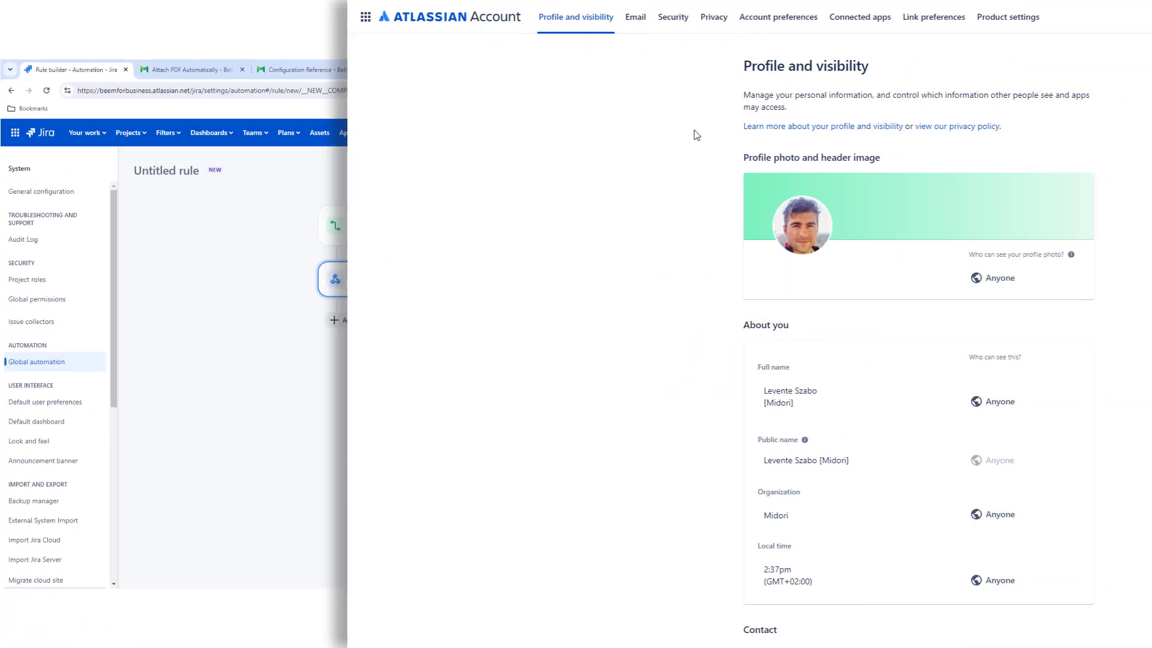
- Create an Atlassian API token labelled Better PDF Automation and enter it as the X-Midori-Api-Token header value
click(674, 24)
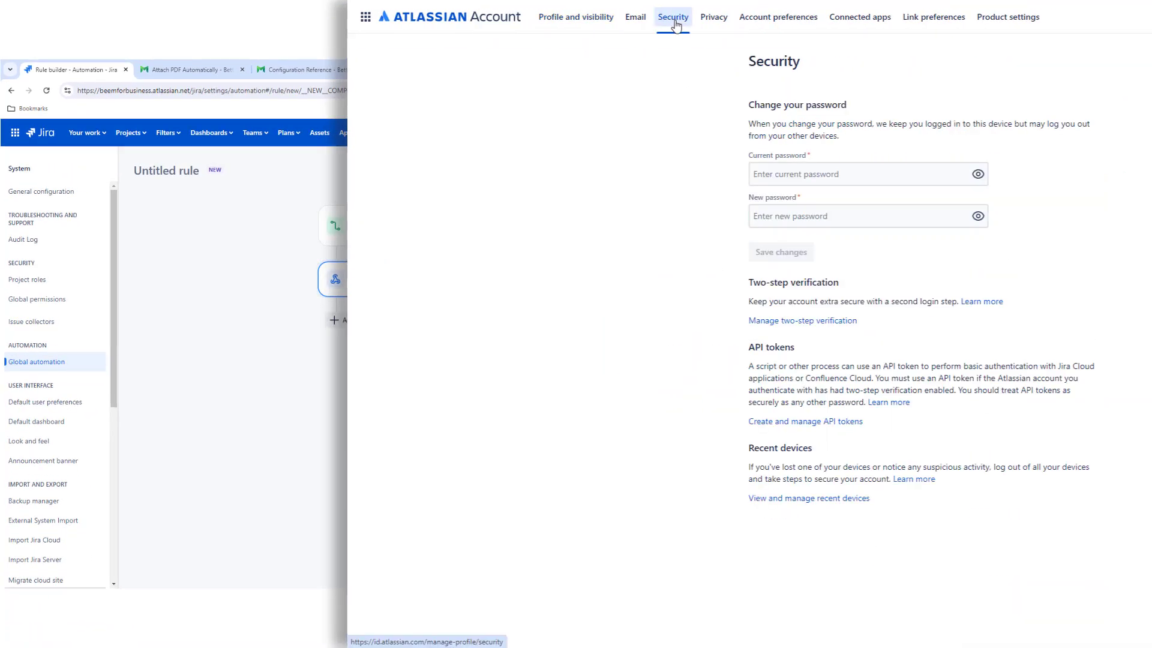
click(793, 423)
click(961, 69)
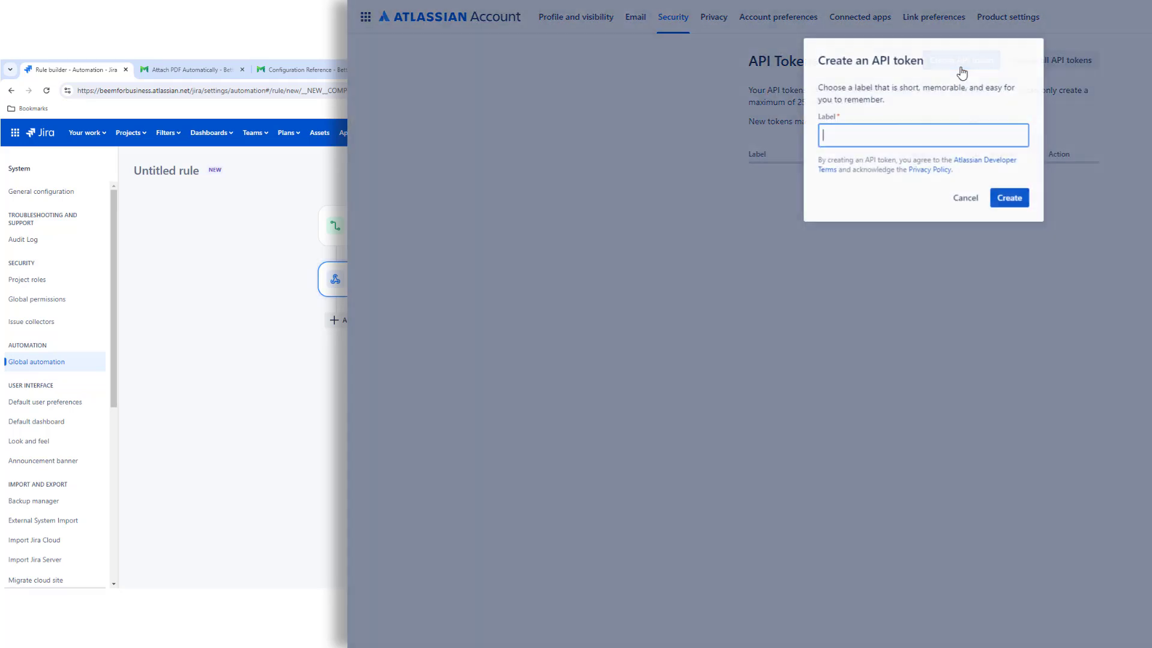
text(Better PDF Automation)
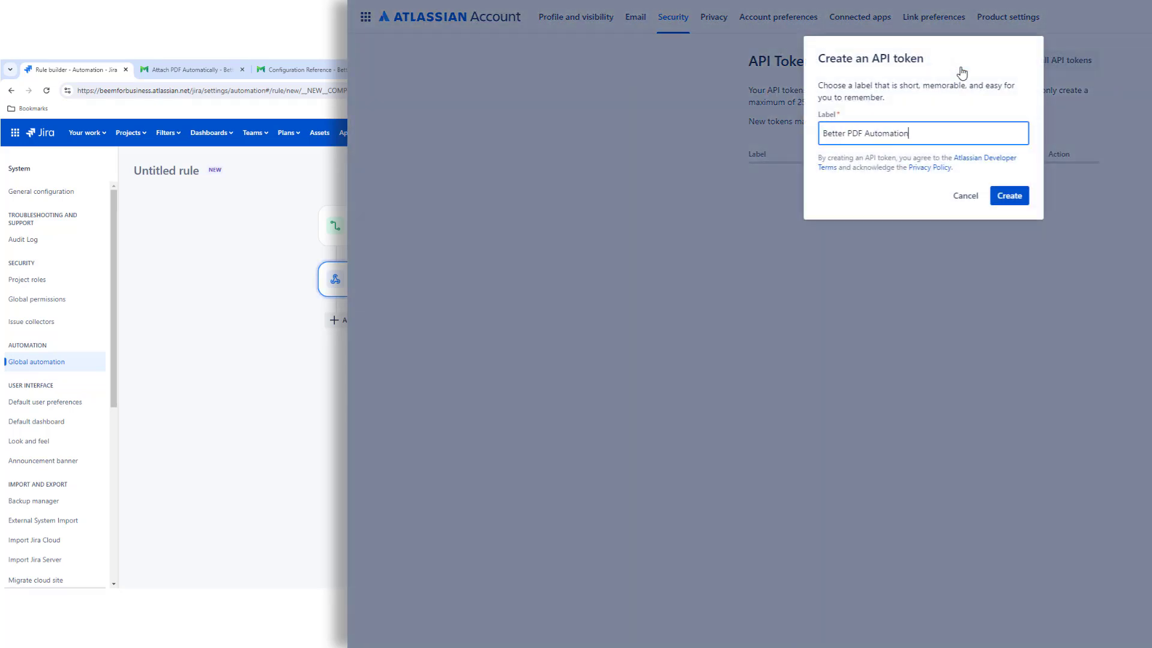
click(1010, 198)
click(1010, 171)
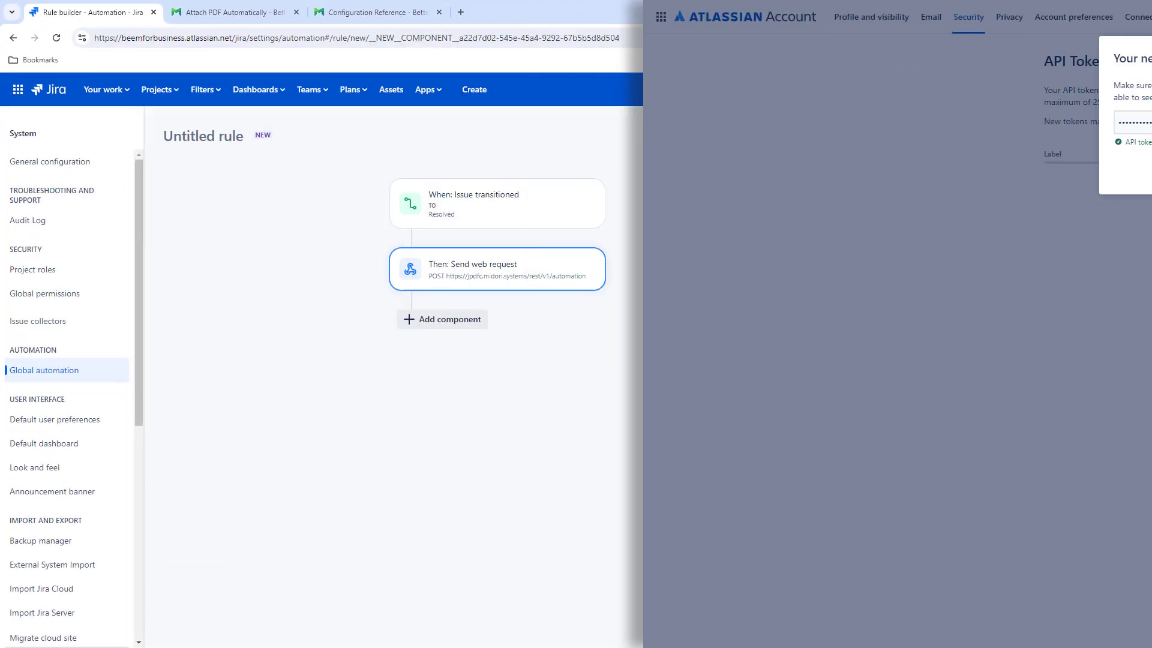
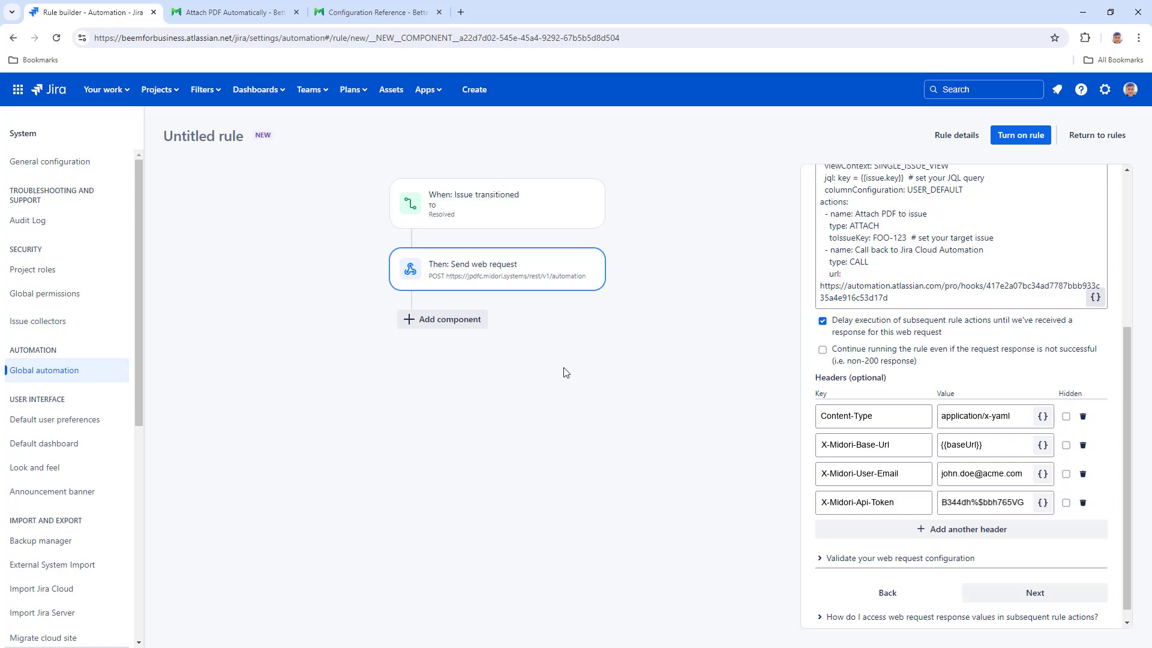
- Add a Log action after the web request, finding it by searching 'log'
click(442, 318)
click(874, 223)
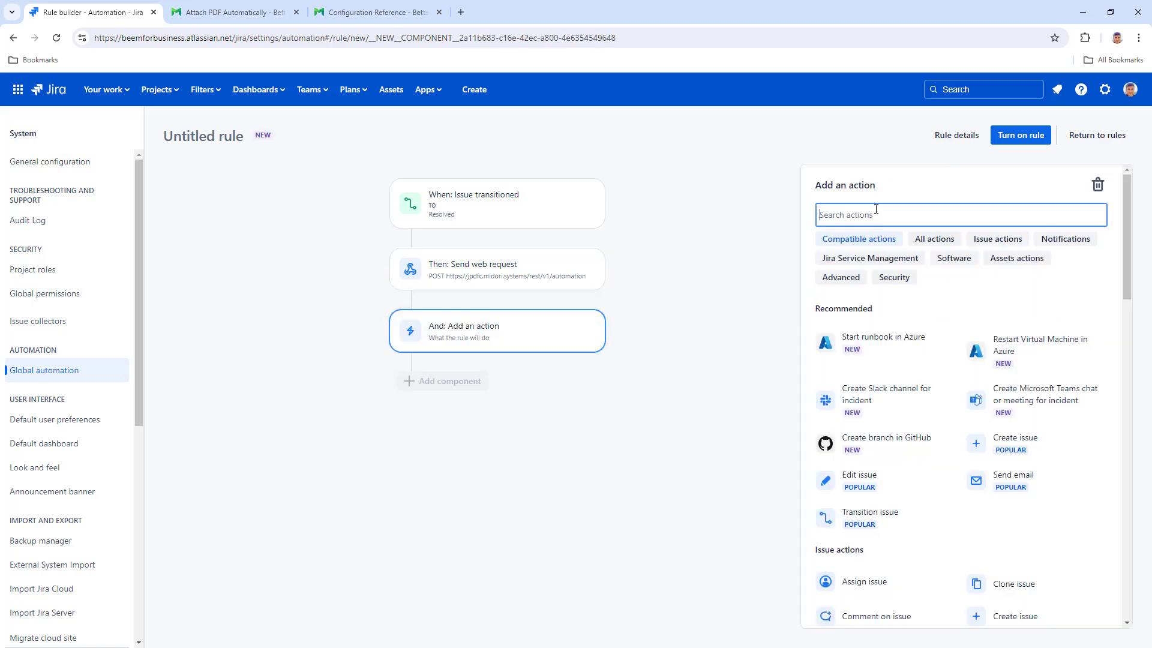
text(log)
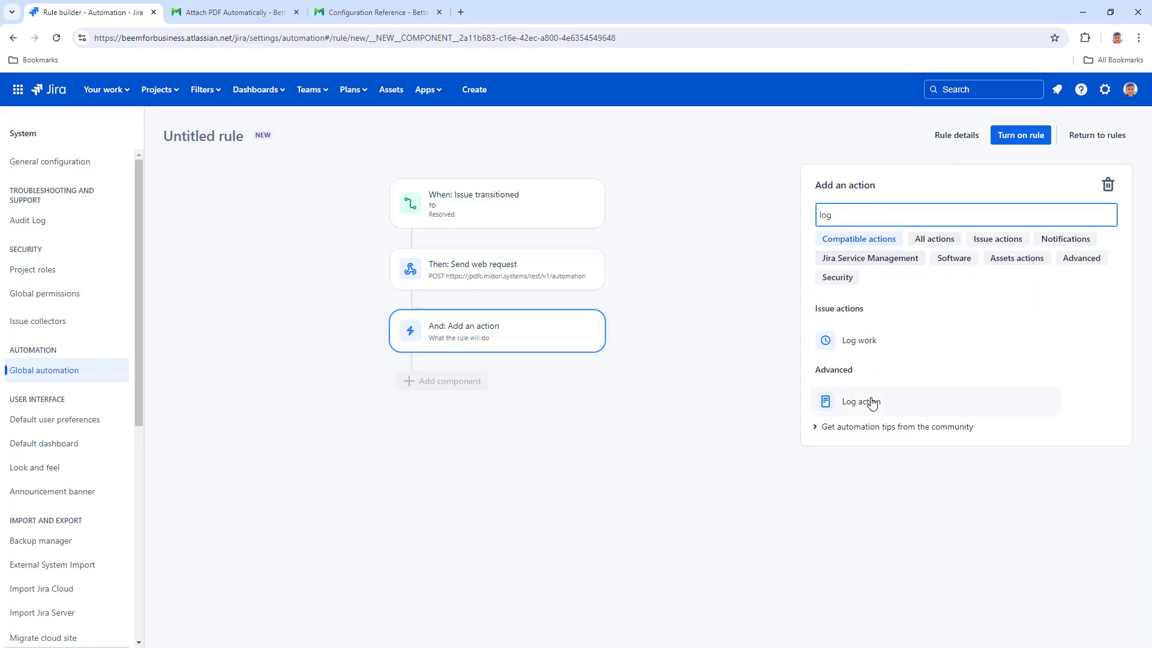
click(871, 402)
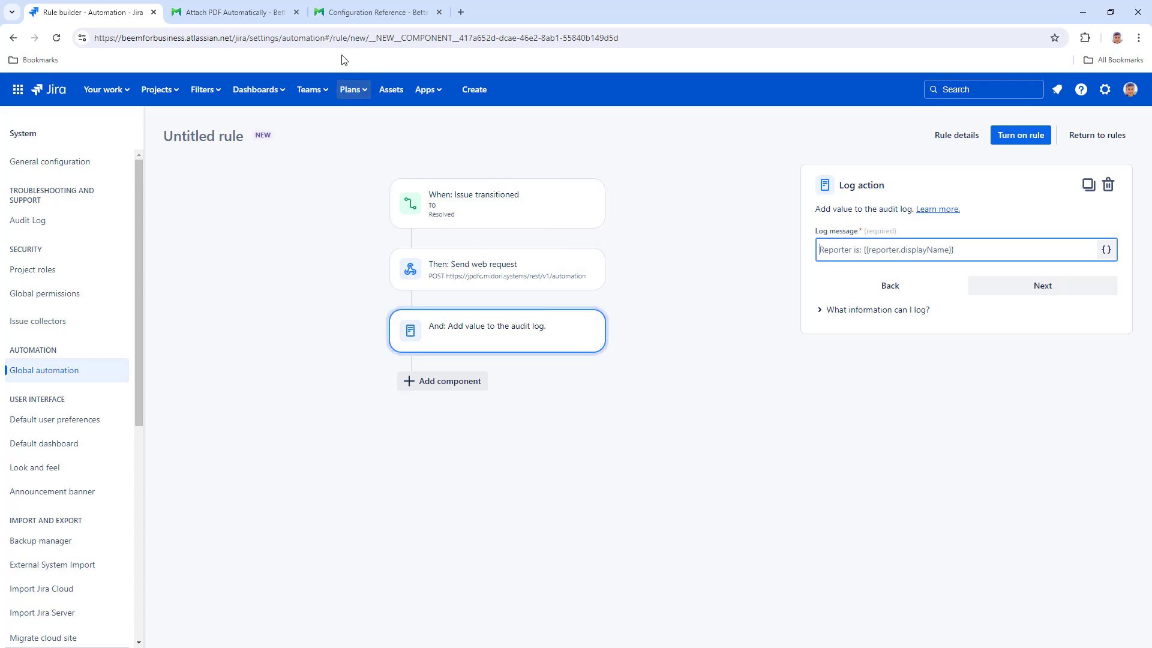
- Set the log message to 'PDF automation started. (ID: {{webResponse.body.messageId}})' and start turning the rule on
key(ctrl+Tab)
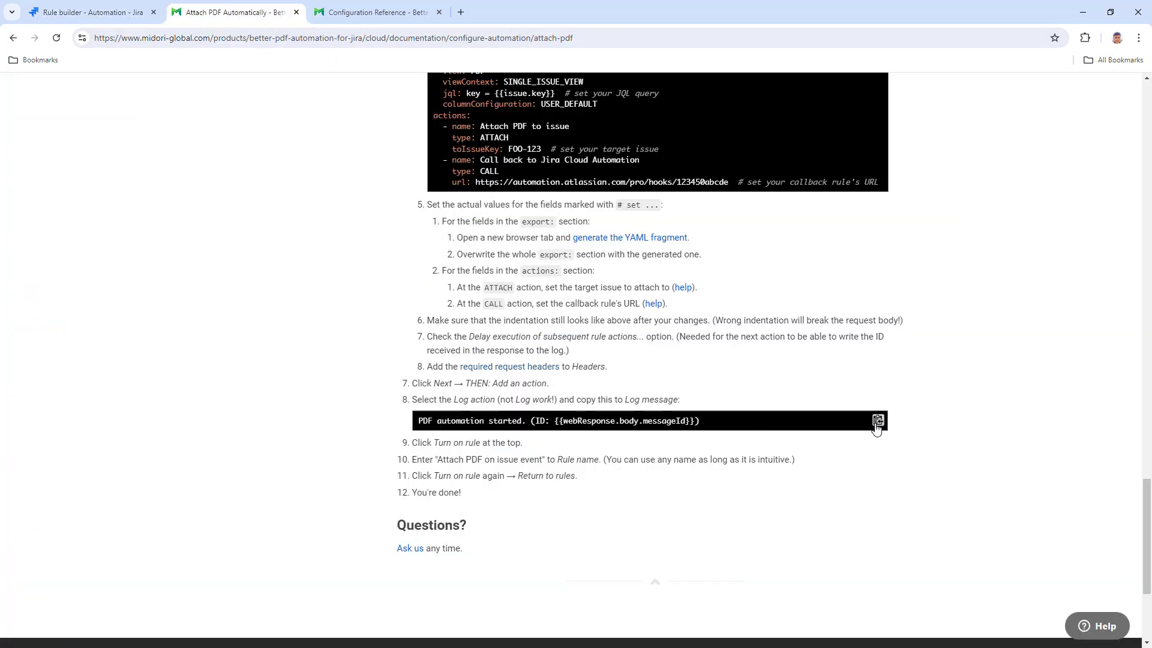
click(877, 421)
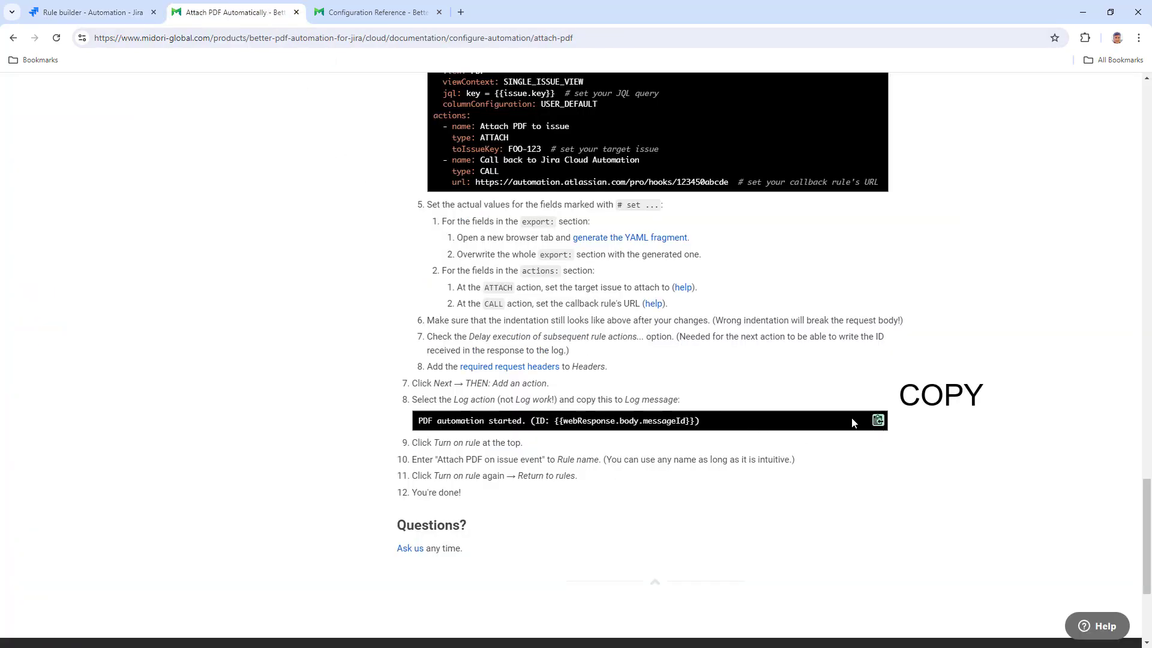
click(120, 16)
right_click(828, 251)
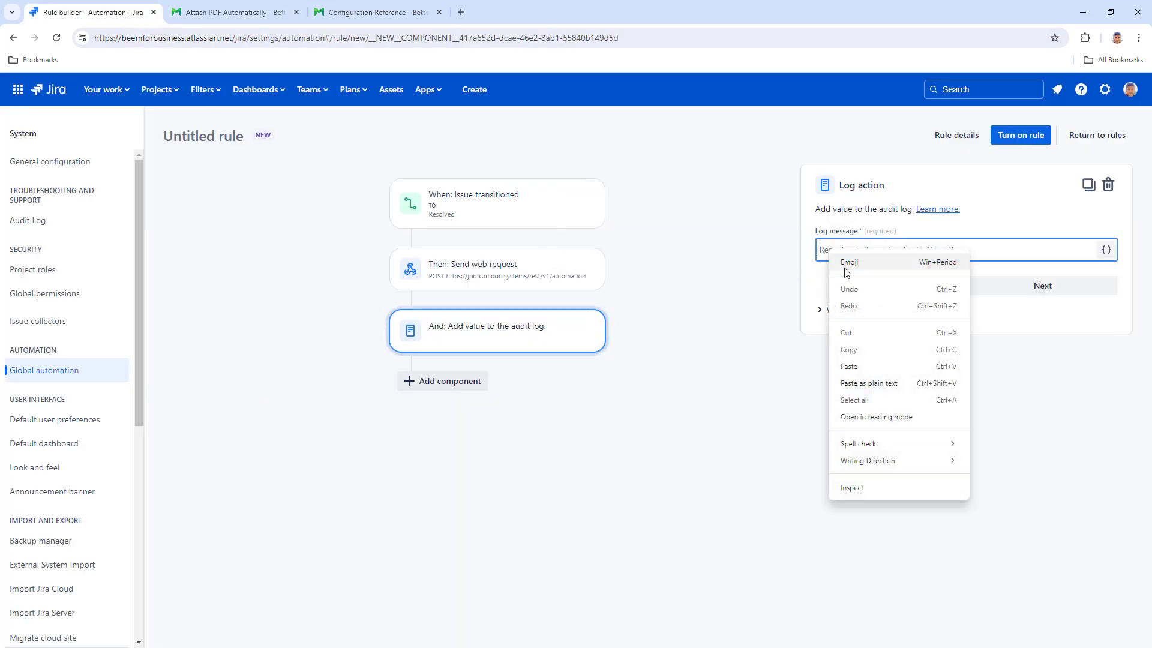
click(848, 366)
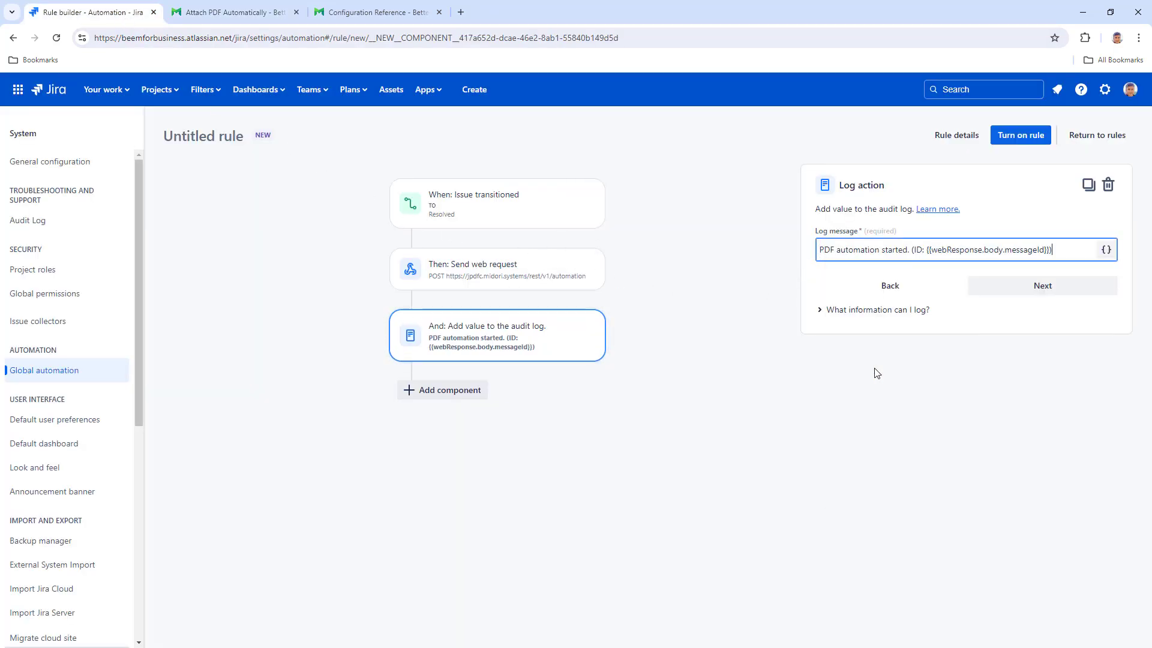
click(1008, 138)
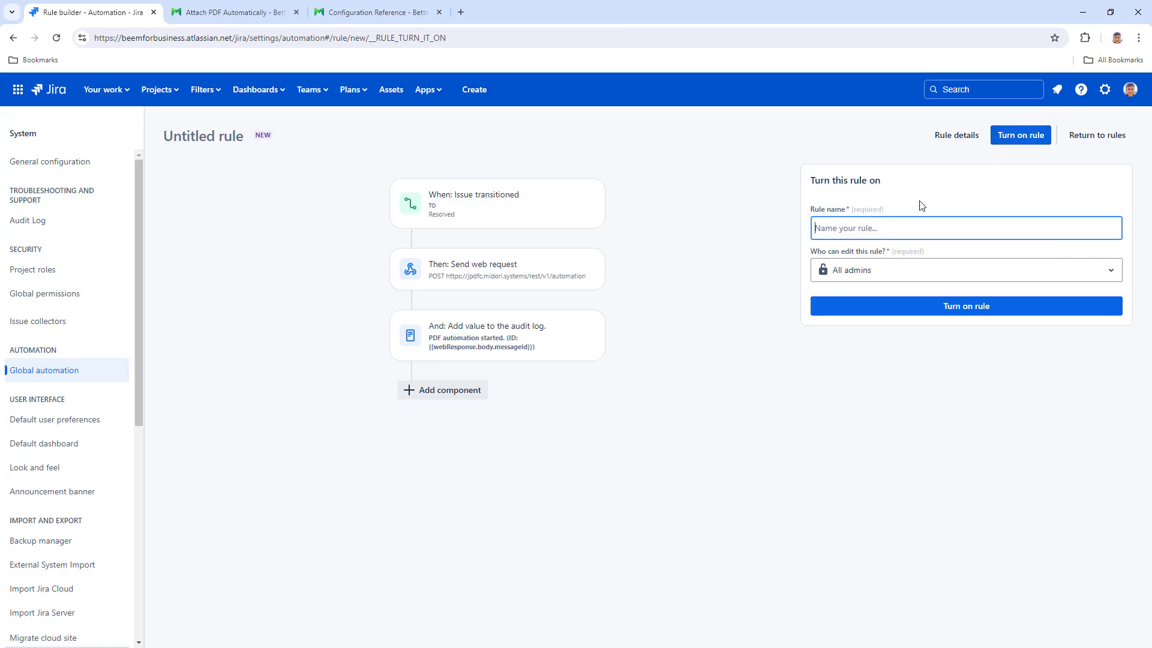
- Name the rule 'Attach PDF on issue event' and turn it on
text(Attach PDF on issue)
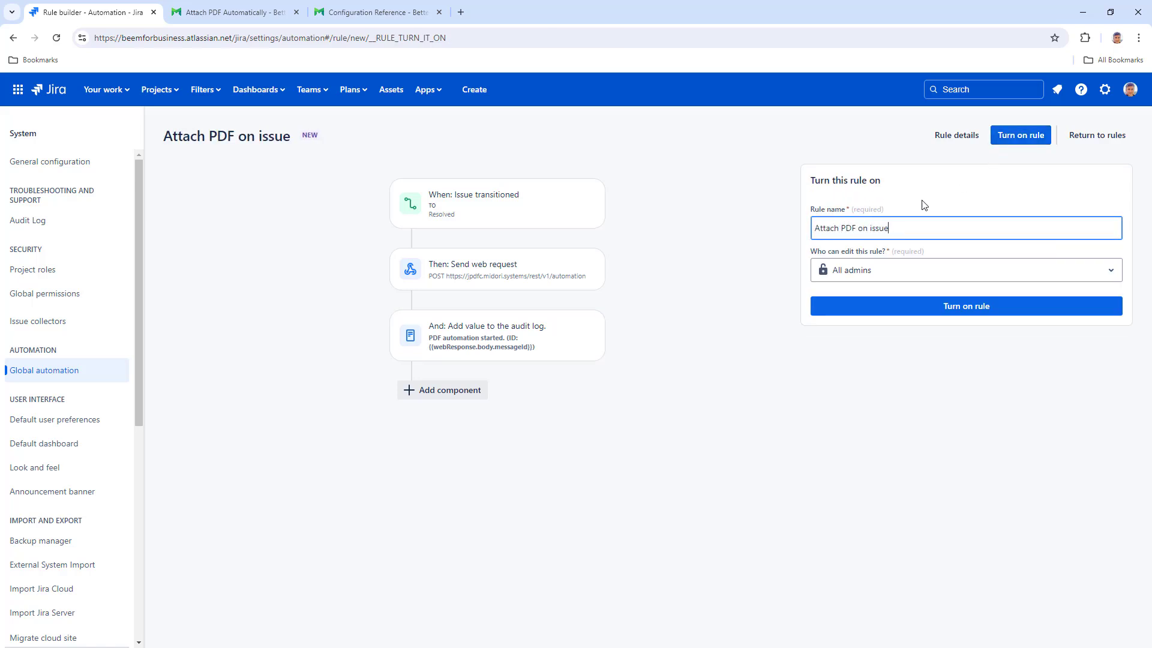
text( event)
click(973, 306)
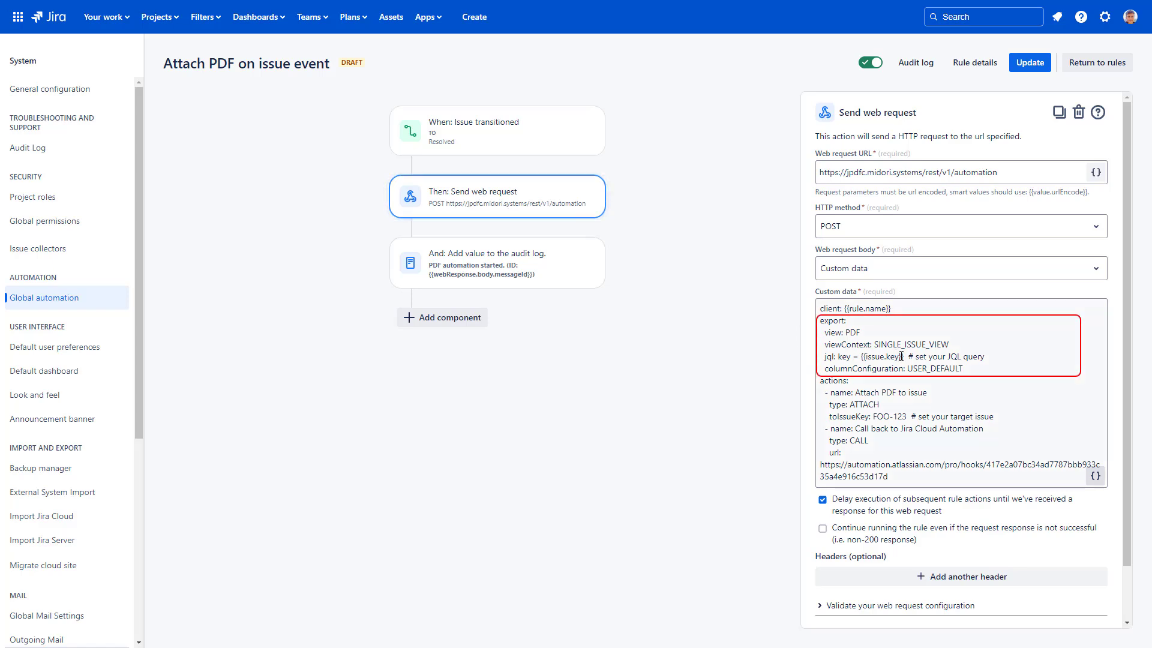
- Delete the '# set your JQL query' comment and copy {{issue.key}} from the template
drag(907, 357, 985, 357)
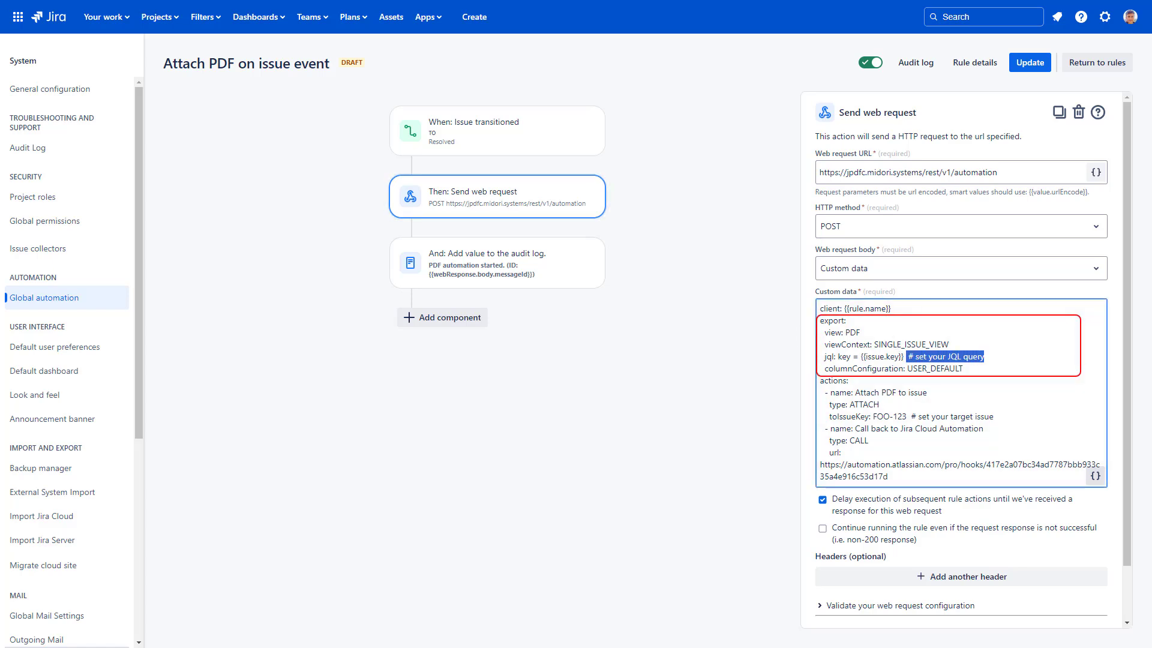
key(BackSpace)
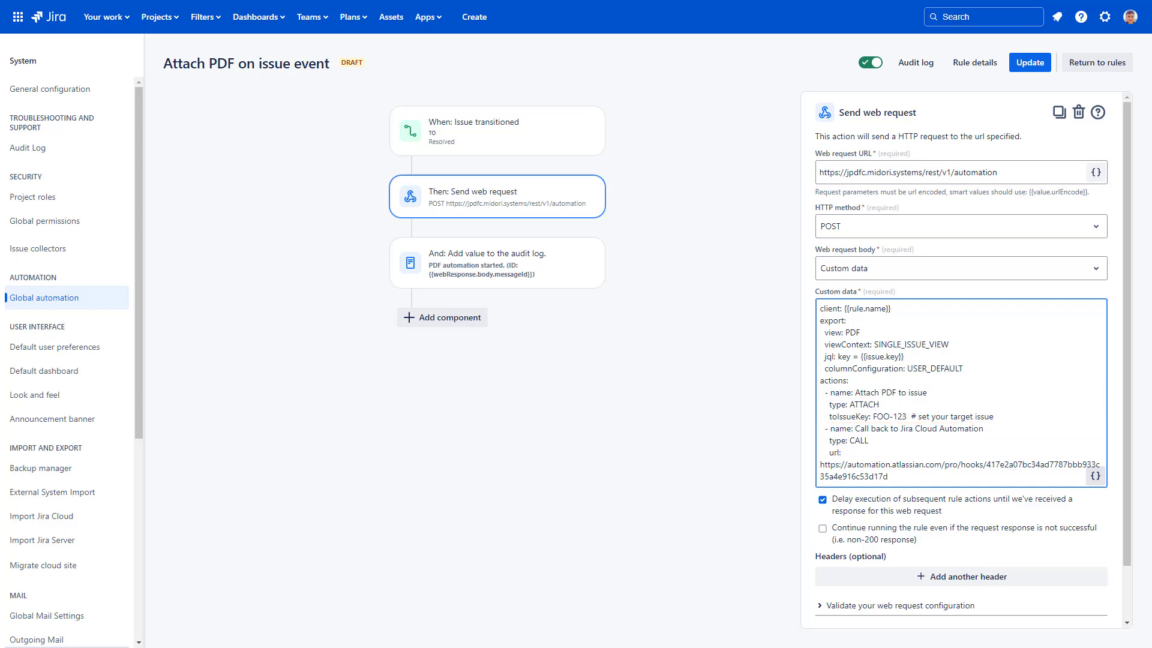
drag(904, 356, 862, 357)
right_click(862, 356)
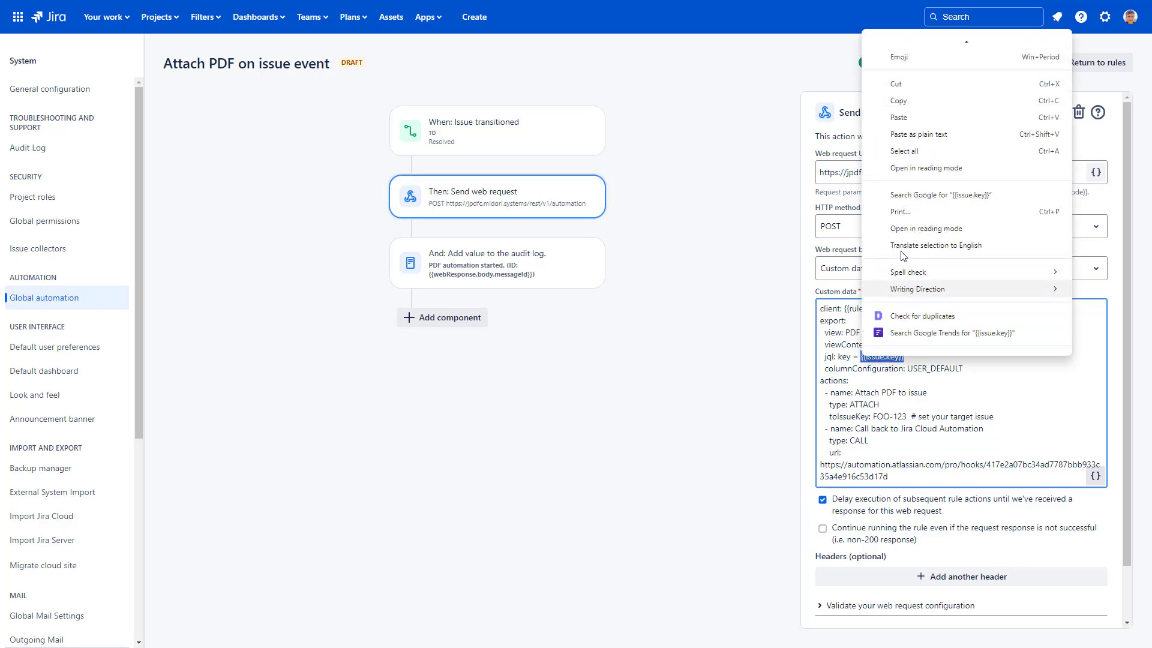
click(912, 90)
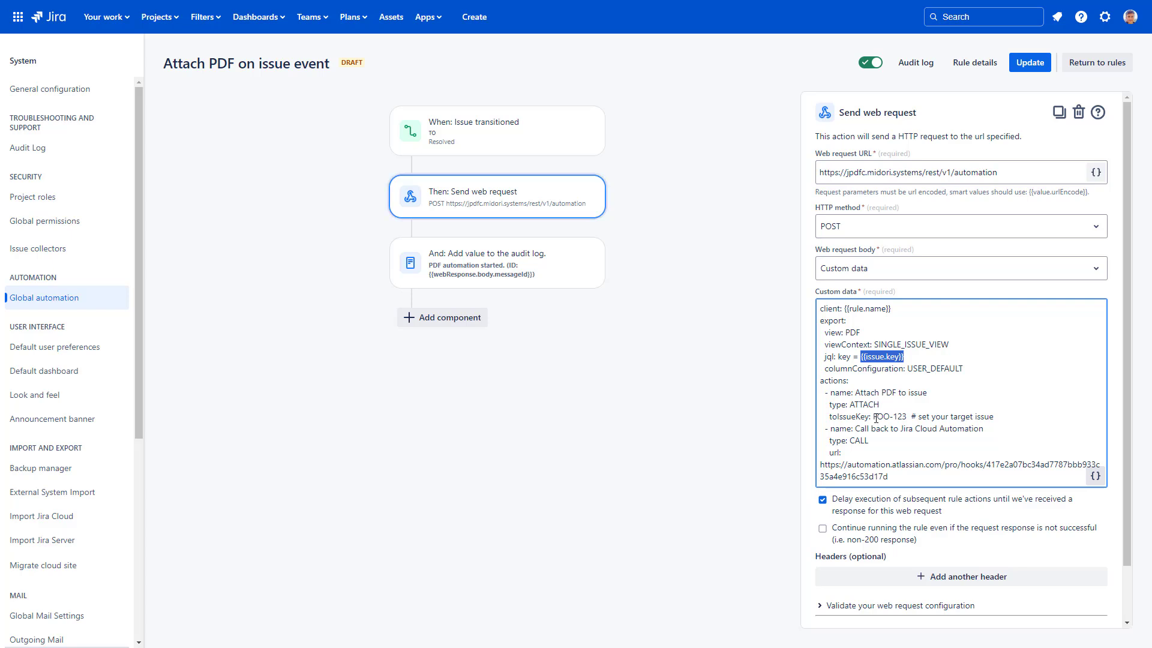
- Replace 'FOO-123 # set your target issue' with {{issue.key}} and save the rule with Update
drag(873, 417, 994, 417)
right_click(992, 417)
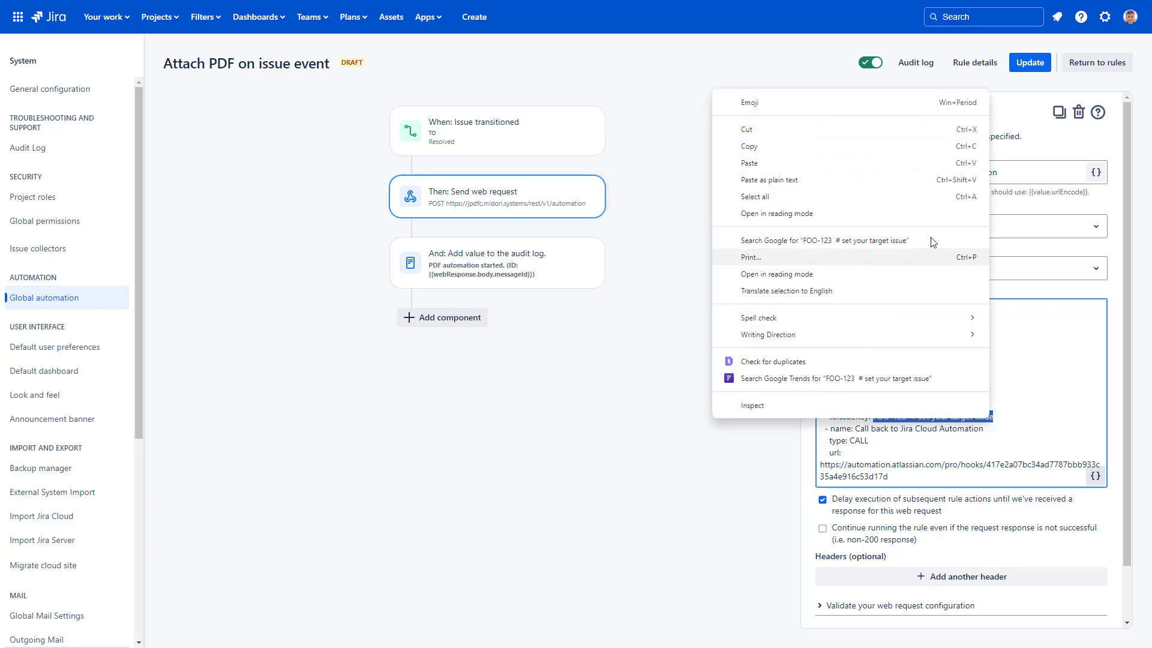
click(886, 163)
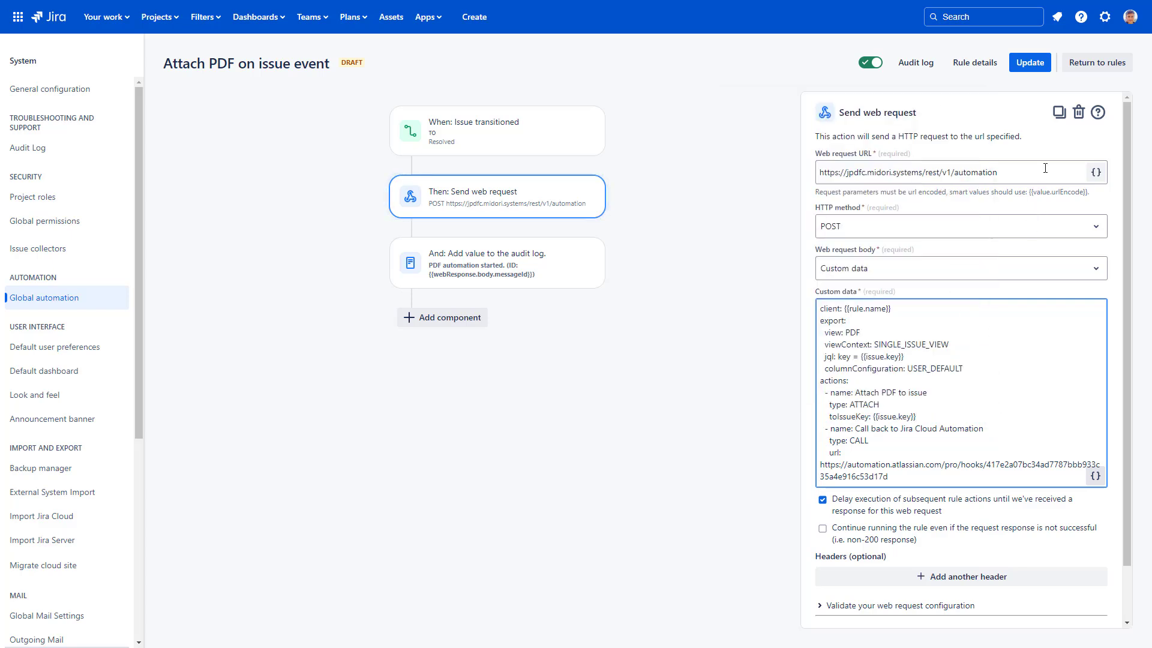
click(1041, 71)
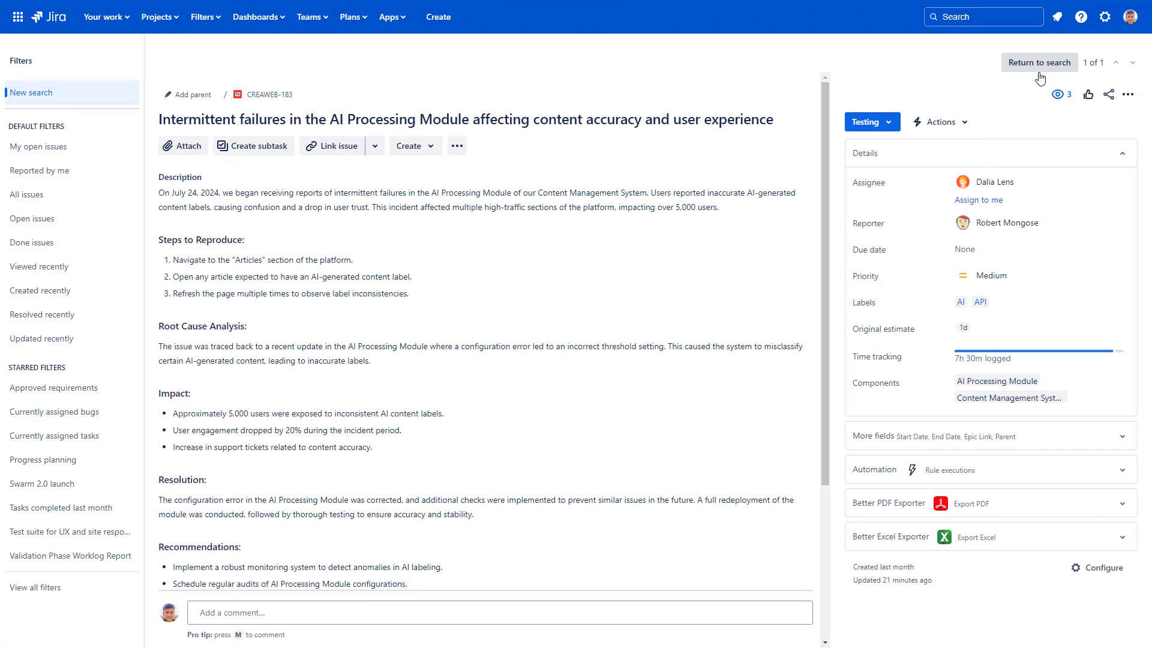
- Move CREAWEB-183 to Resolved and preview its new CREAWEB-183.pdf attachment
click(881, 125)
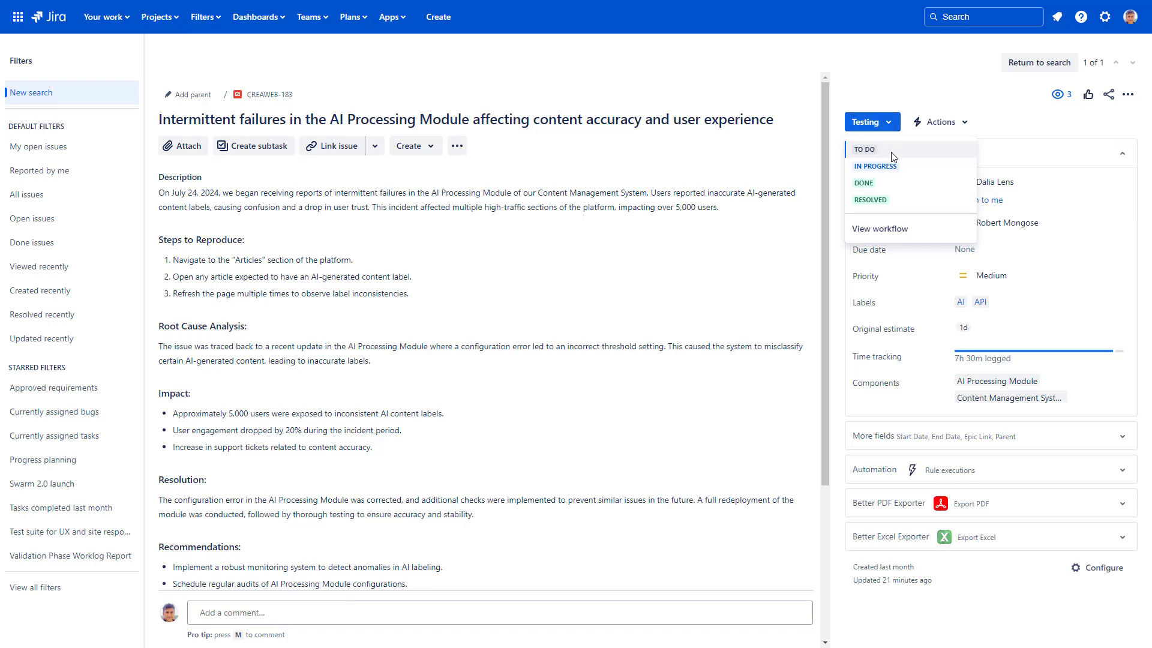
click(873, 200)
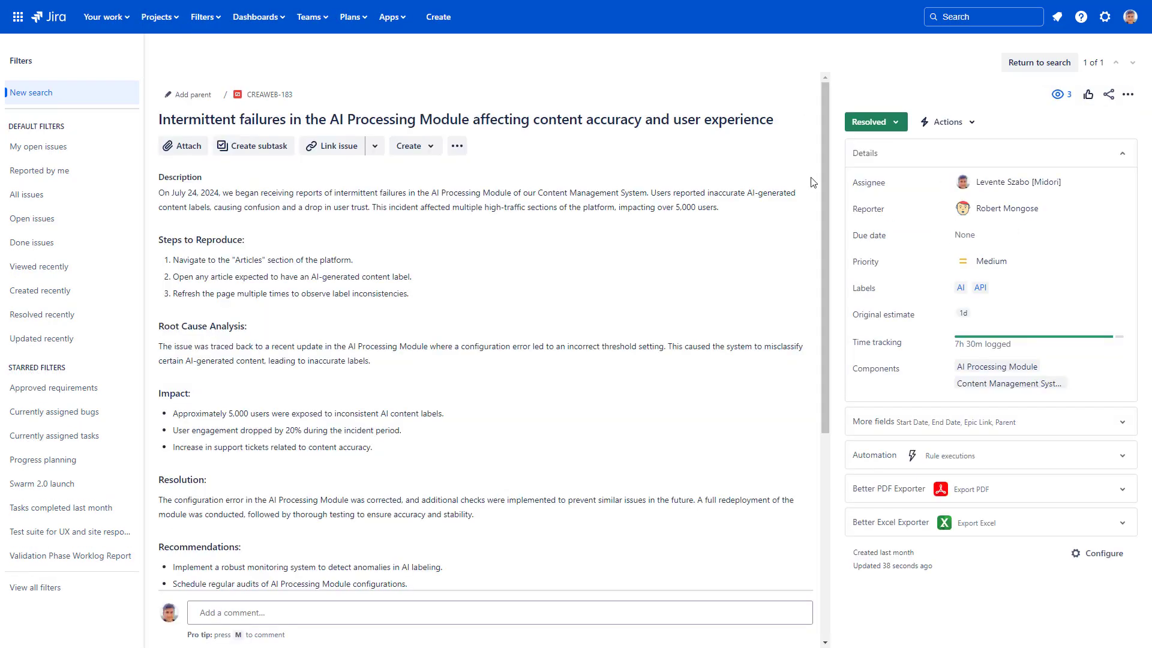
drag(824, 175, 827, 379)
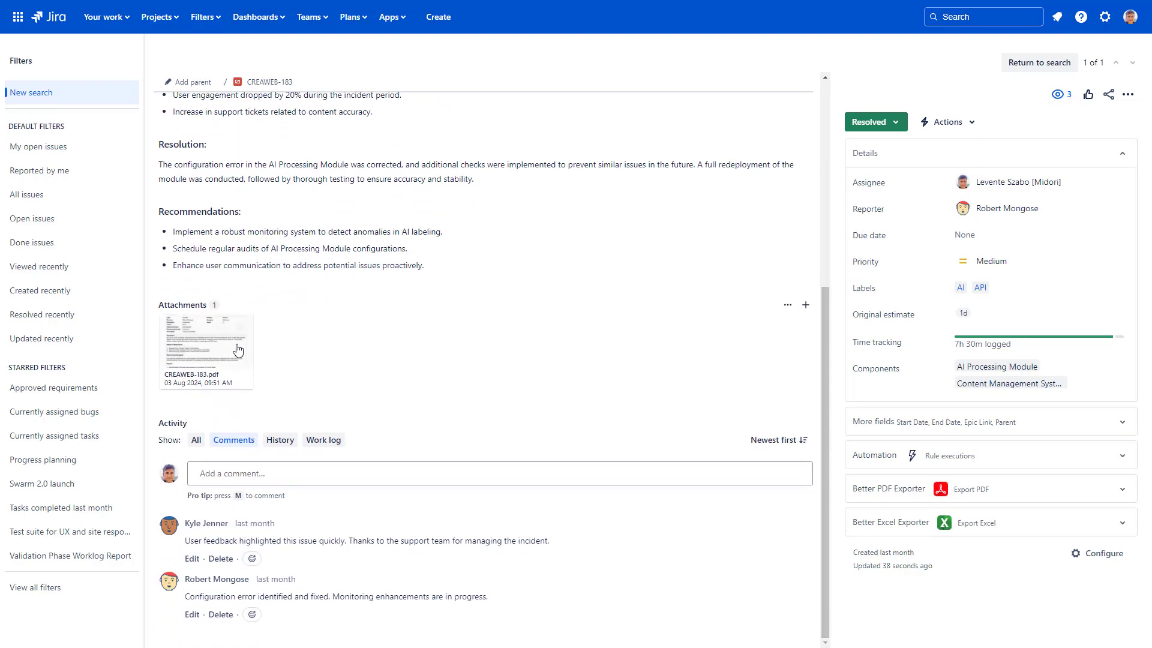
click(238, 350)
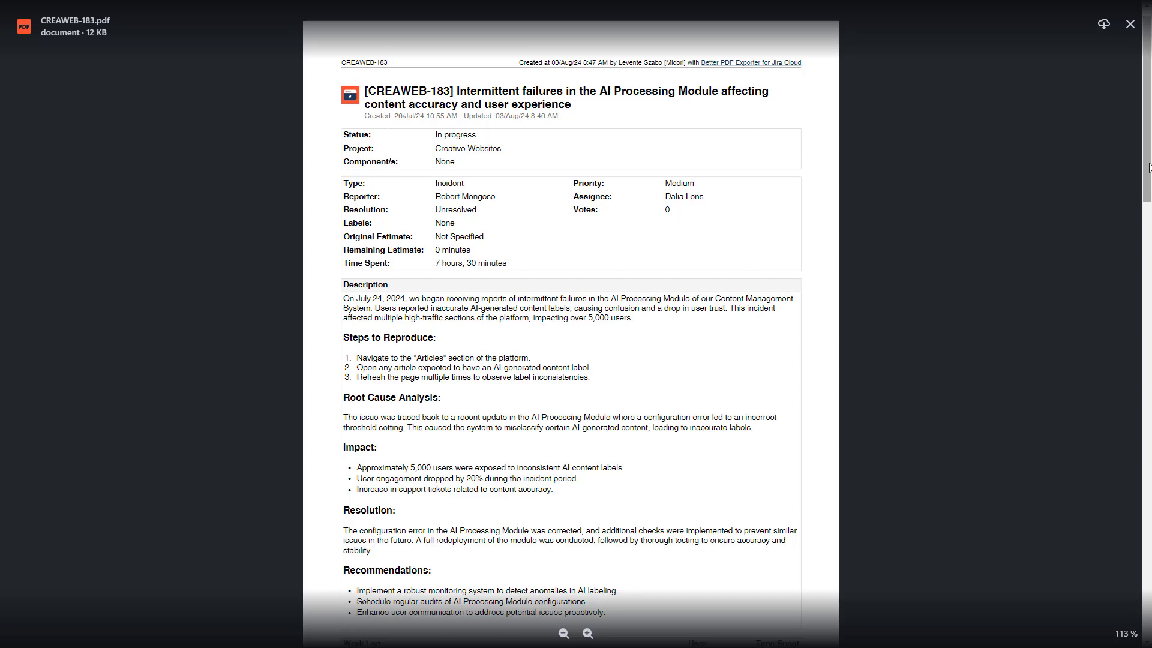
mouse_move(1148, 171)
mouse_down()
mouse_move(1148, 293)
mouse_move(1148, 171)
mouse_up()
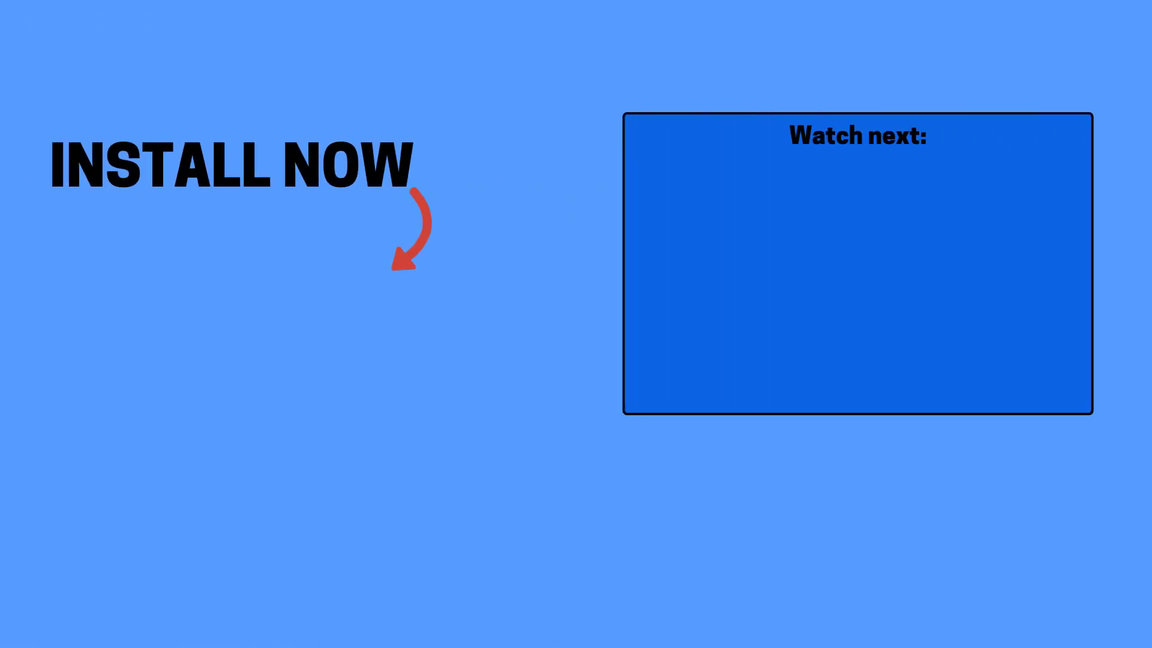